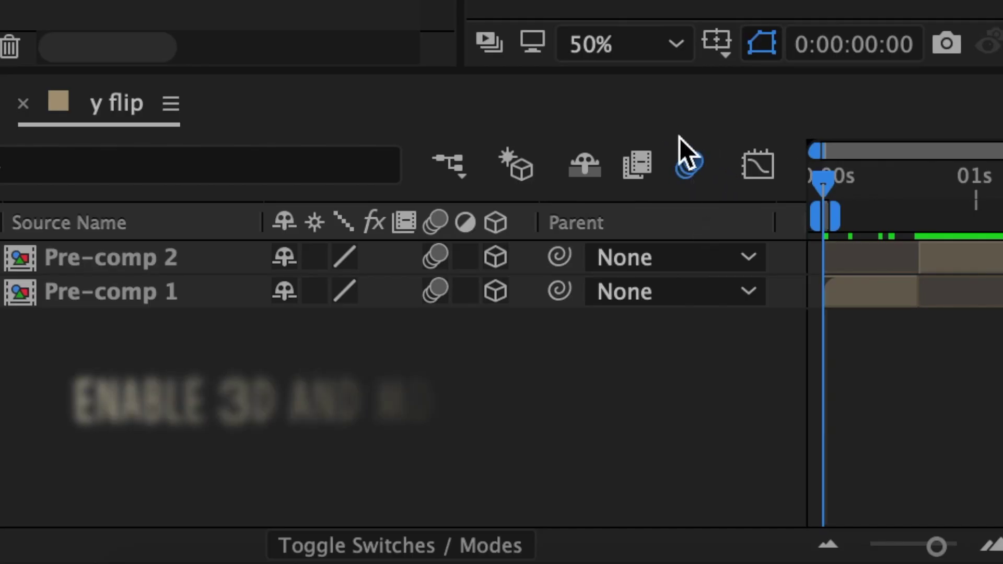
- Enable the Motion Blur master switch in the y flip timeline
{"action": "left_click", "coordinate": [685, 157]}
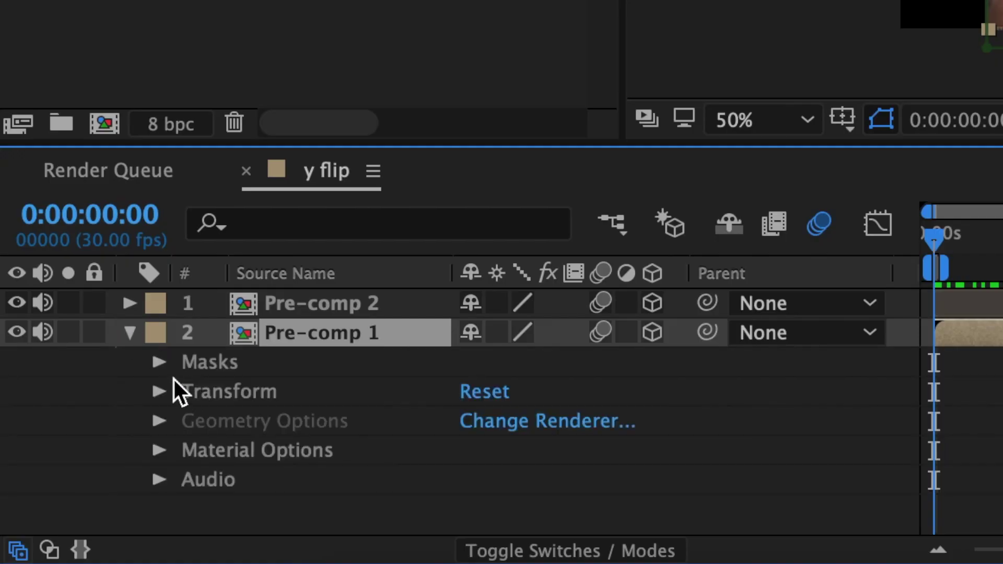
- Keyframe Pre-comp 1's Y Rotation at 0° on frame 3 and 75° on frame 18
{"action": "left_click", "coordinate": [160, 391]}
{"action": "scroll", "coordinate": [470, 425], "scroll_direction": "down", "scroll_amount": 5}
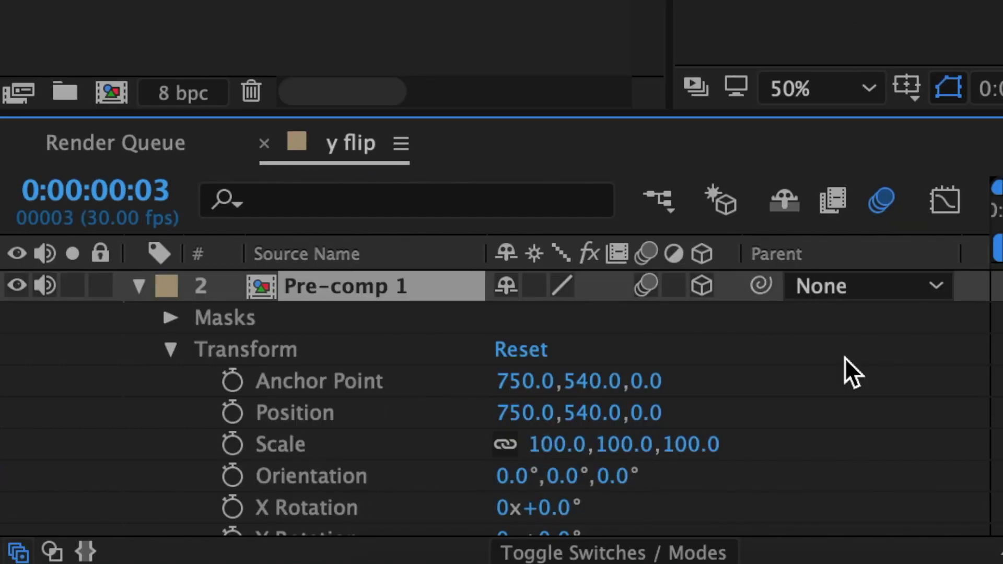
{"action": "scroll", "coordinate": [601, 426], "scroll_direction": "down", "scroll_amount": 3}
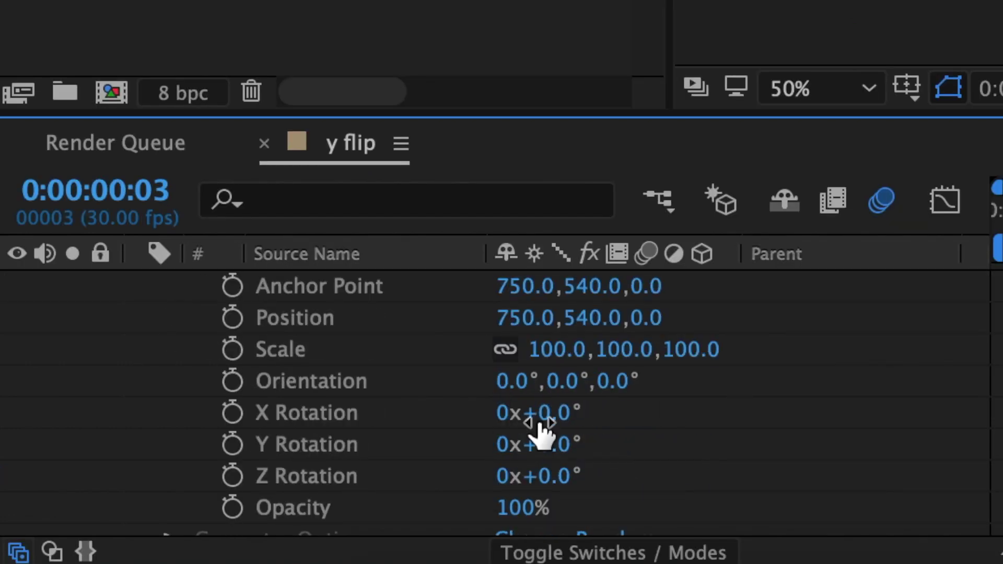
{"action": "left_click", "coordinate": [233, 444]}
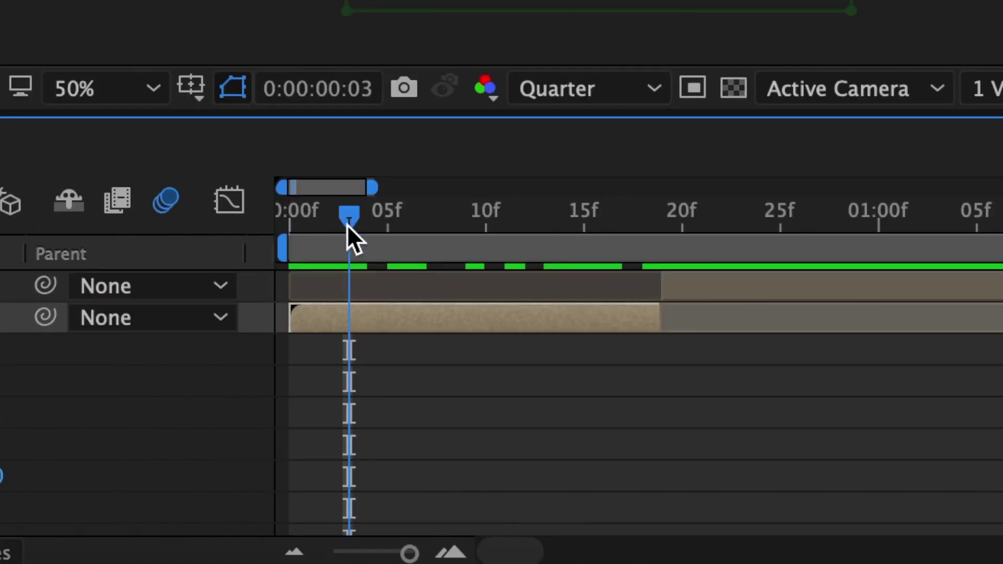
{"action": "left_click_drag", "start_coordinate": [347, 225], "coordinate": [645, 235]}
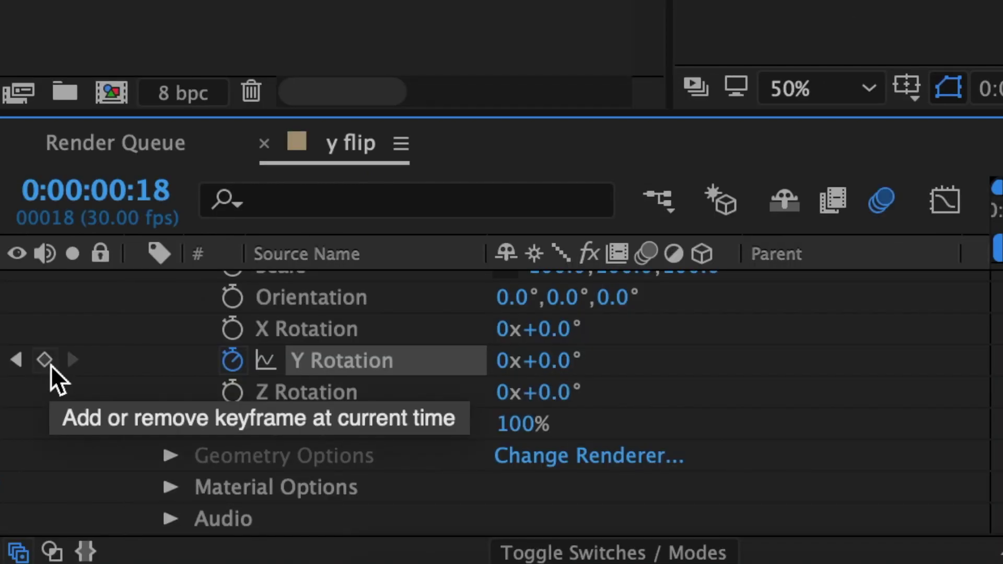
{"action": "left_click", "coordinate": [50, 364]}
{"action": "left_click_drag", "start_coordinate": [559, 359], "coordinate": [395, 361]}
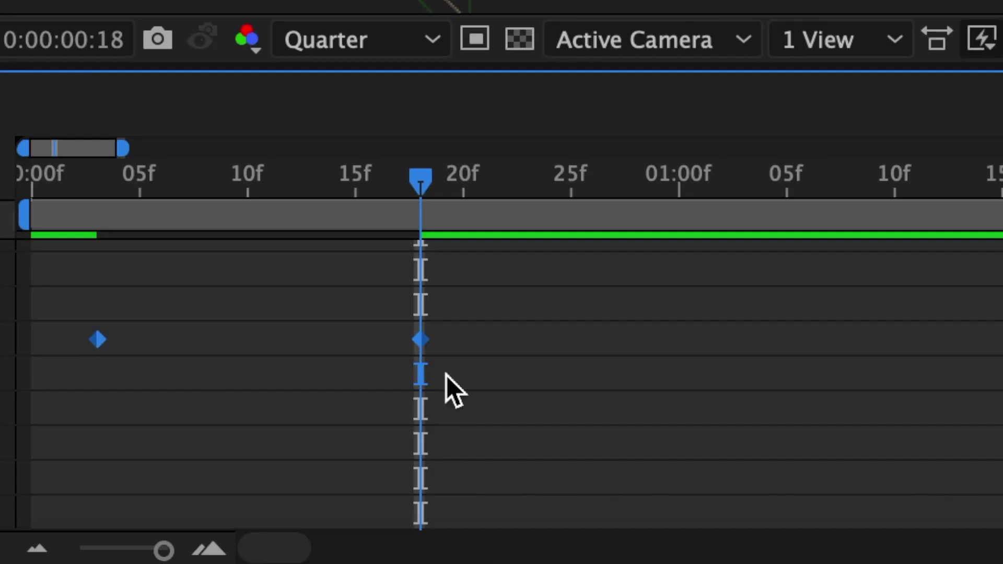
- Apply Easy Ease to both of Pre-comp 1's Y Rotation keyframes
{"action": "left_click", "coordinate": [477, 398]}
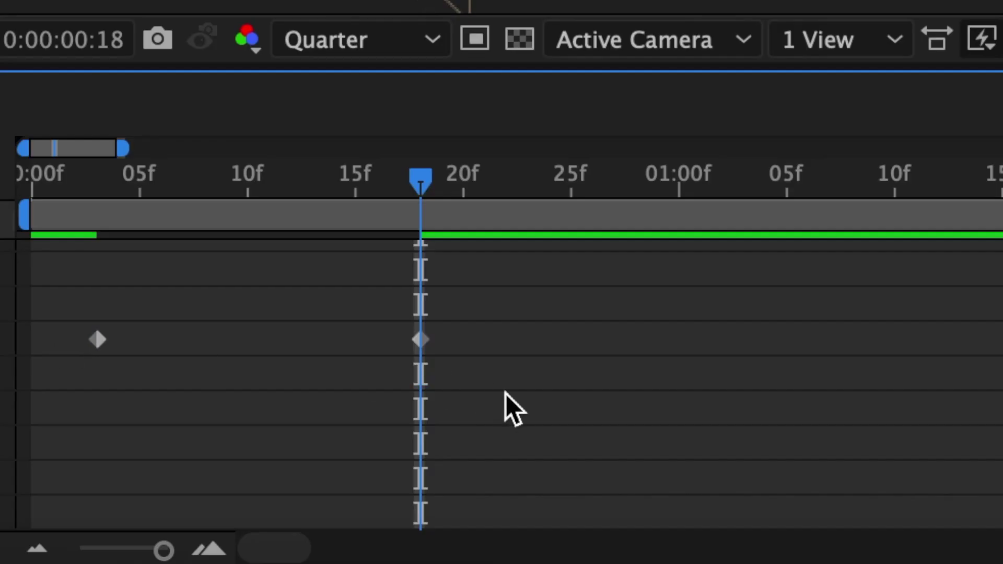
{"action": "left_click_drag", "start_coordinate": [504, 385], "coordinate": [60, 333]}
{"action": "right_click", "coordinate": [106, 347]}
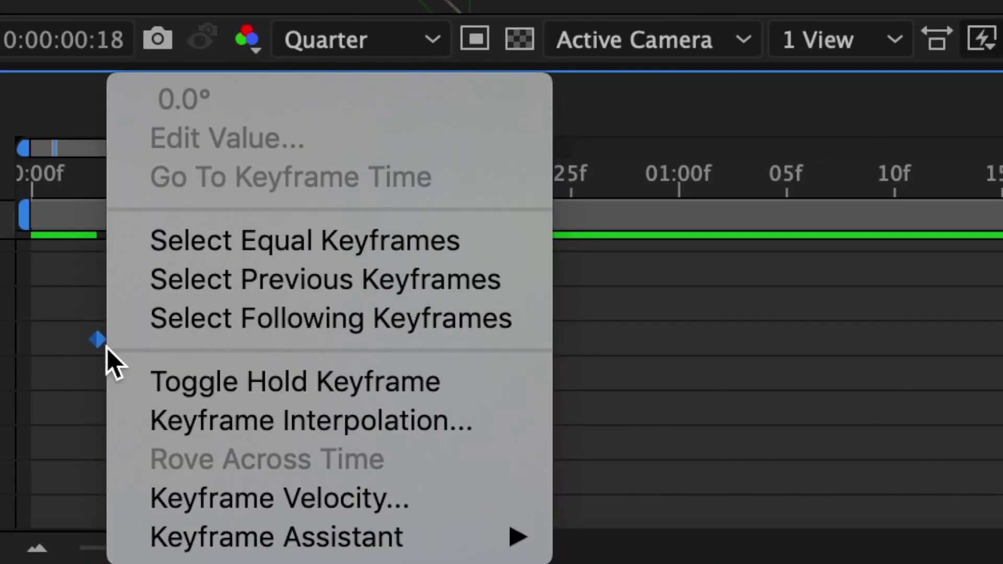
{"action": "mouse_move", "coordinate": [238, 548]}
{"action": "left_click", "coordinate": [694, 313]}
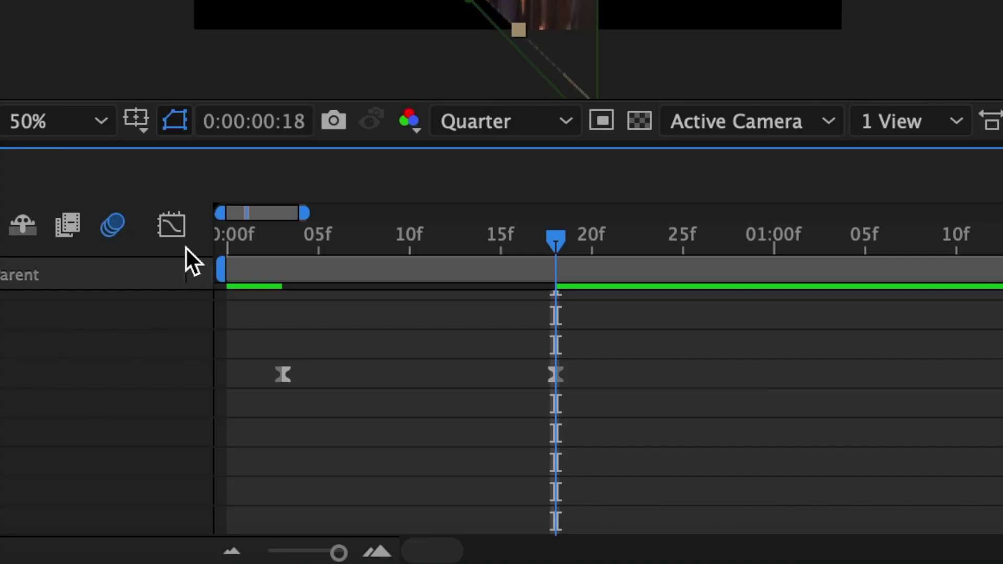
- In the speed graph, drag the influence handles so the flip spikes late into frame 18
{"action": "left_click", "coordinate": [172, 226]}
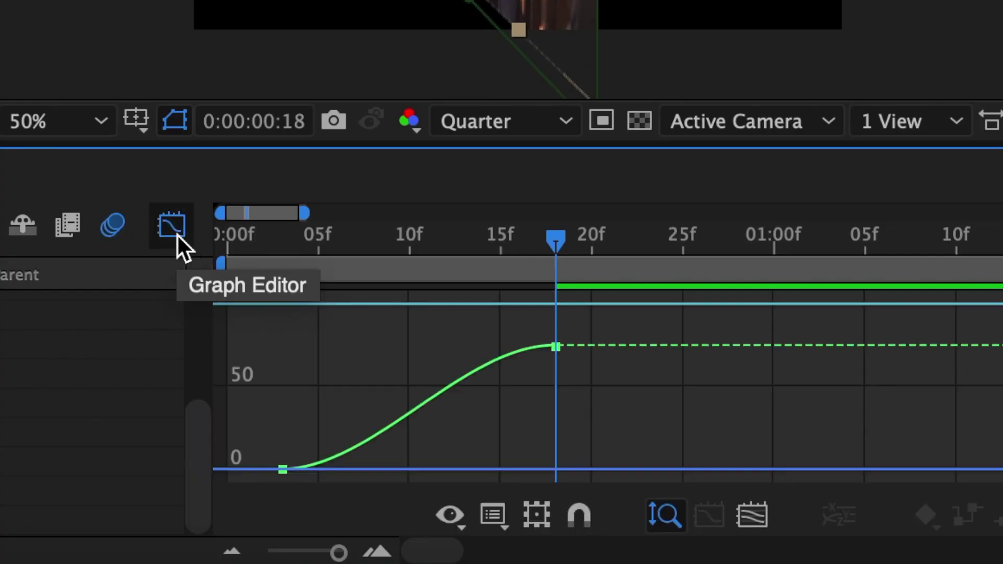
{"action": "left_click", "coordinate": [495, 514]}
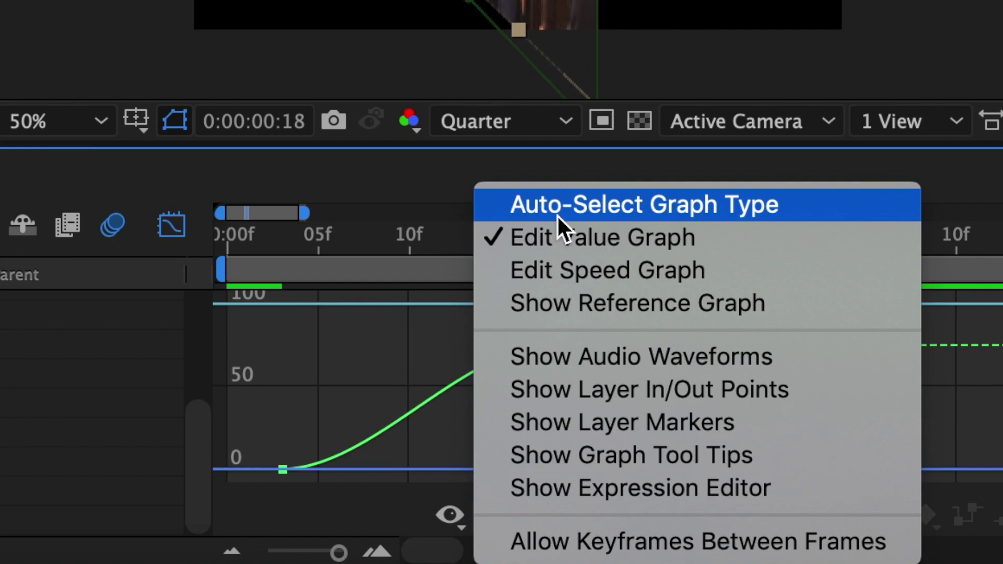
{"action": "left_click", "coordinate": [567, 271]}
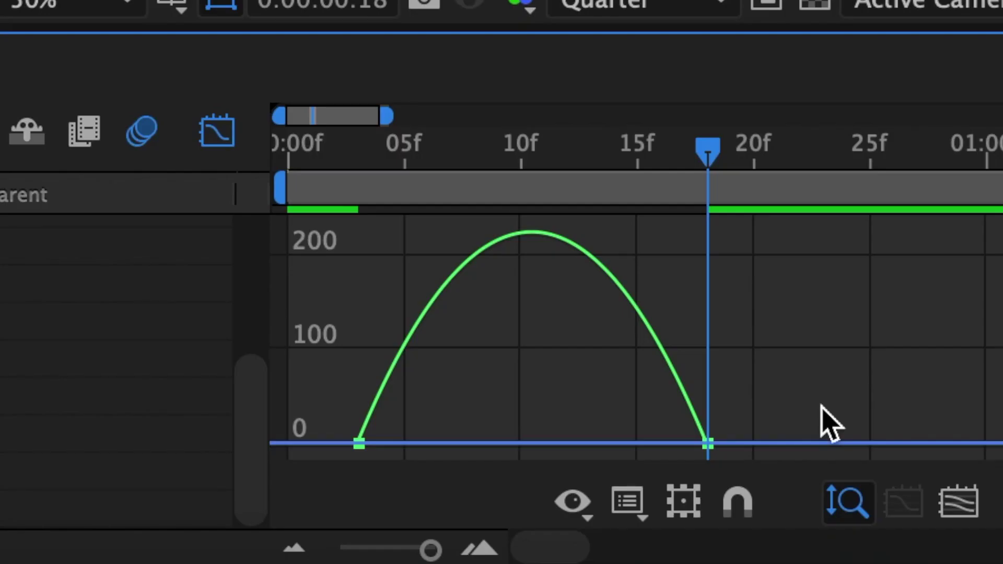
{"action": "left_click_drag", "start_coordinate": [830, 423], "coordinate": [648, 452]}
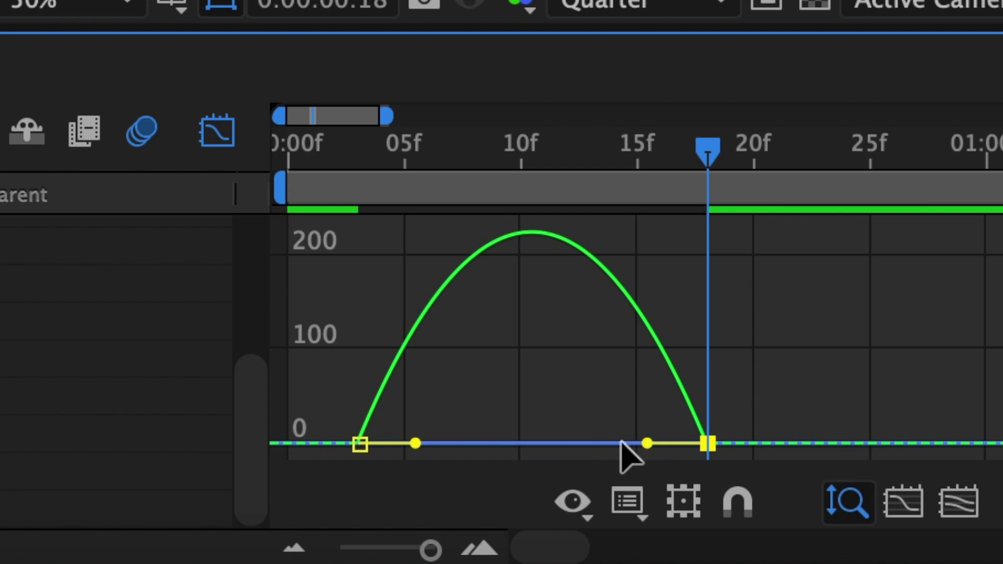
{"action": "left_click_drag", "start_coordinate": [647, 444], "coordinate": [693, 441]}
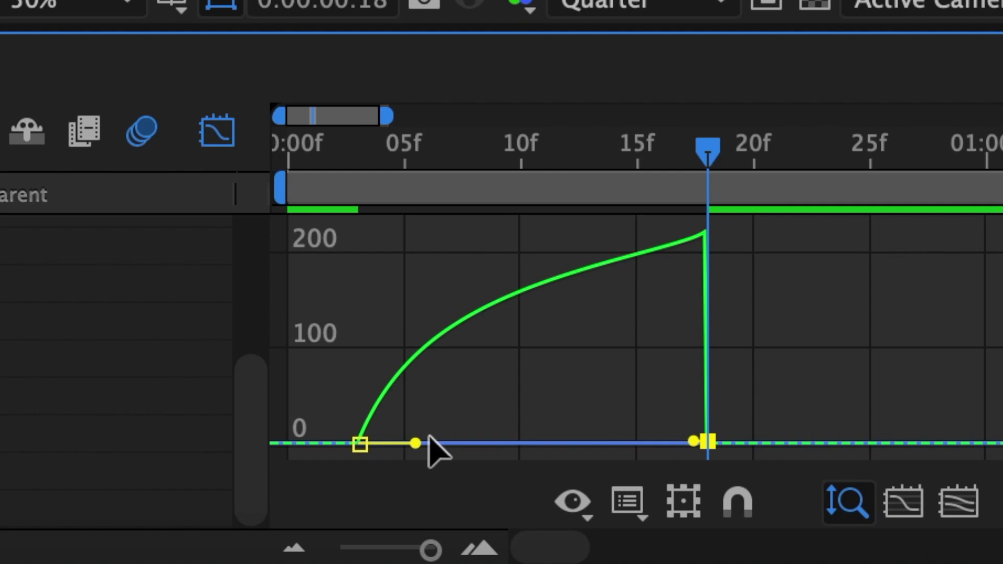
{"action": "left_click_drag", "start_coordinate": [415, 443], "coordinate": [532, 443]}
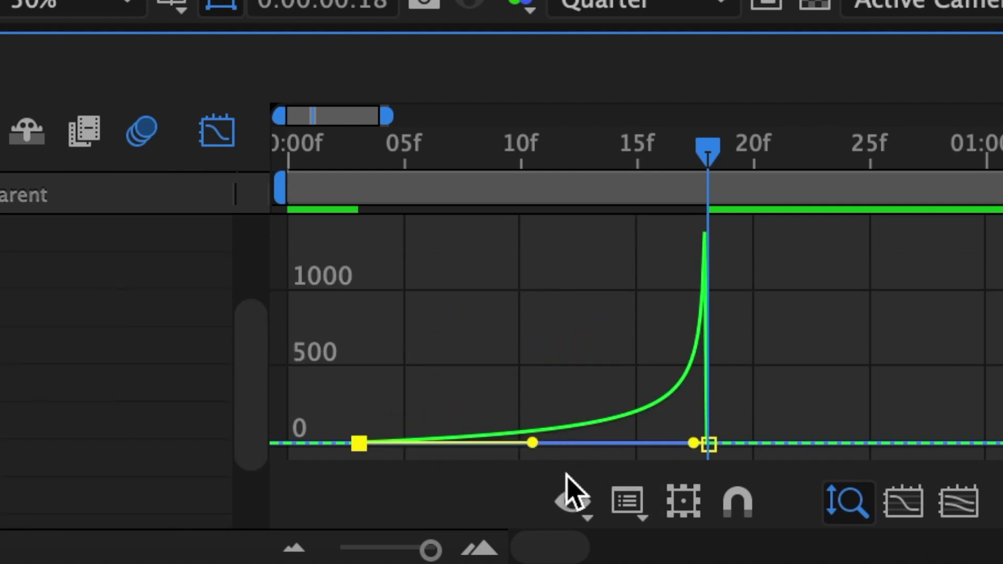
{"action": "left_click_drag", "start_coordinate": [532, 444], "coordinate": [497, 445]}
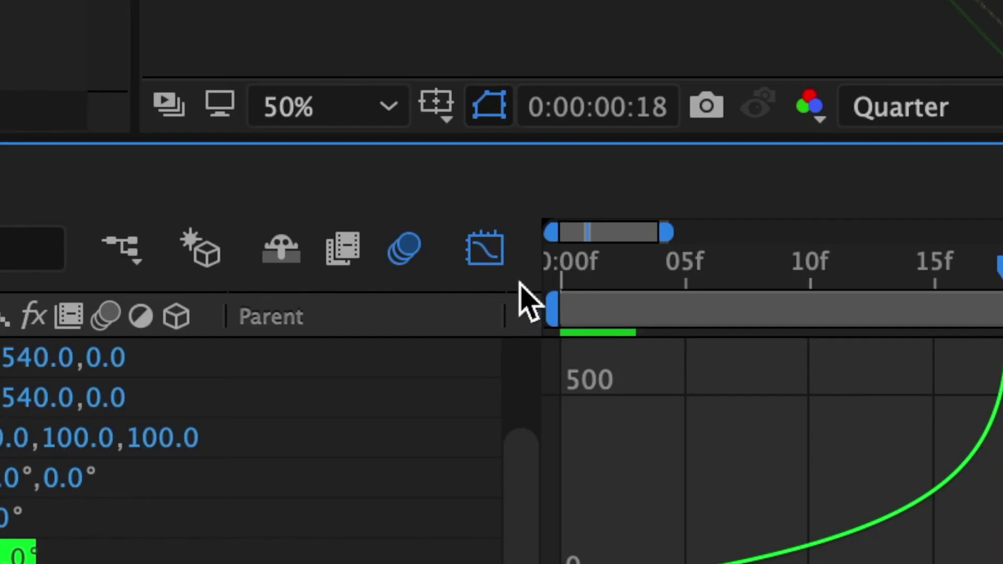
- Keyframe Pre-comp 2's Y Rotation at -75° on frame 19
{"action": "left_click", "coordinate": [490, 260]}
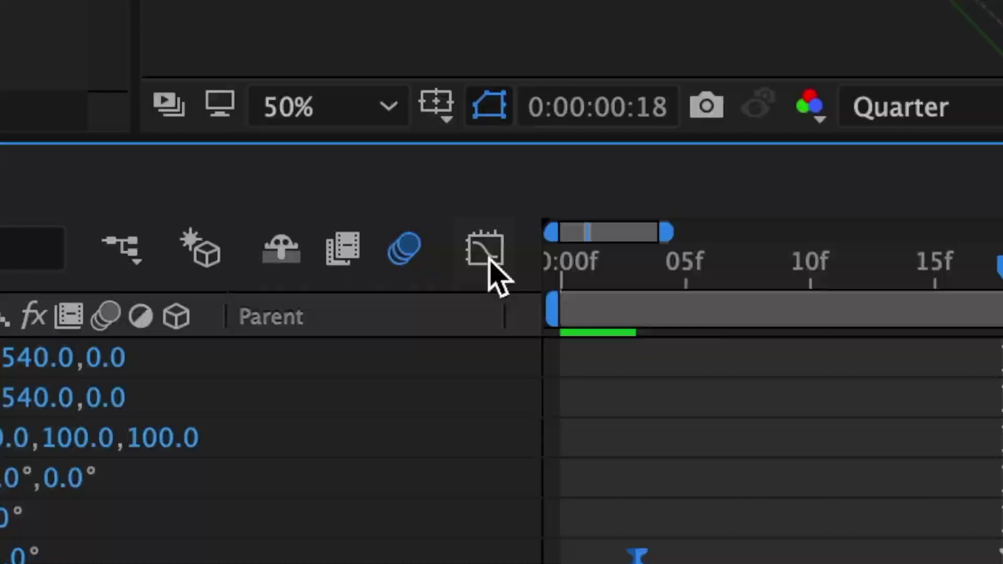
{"action": "left_click", "coordinate": [150, 327]}
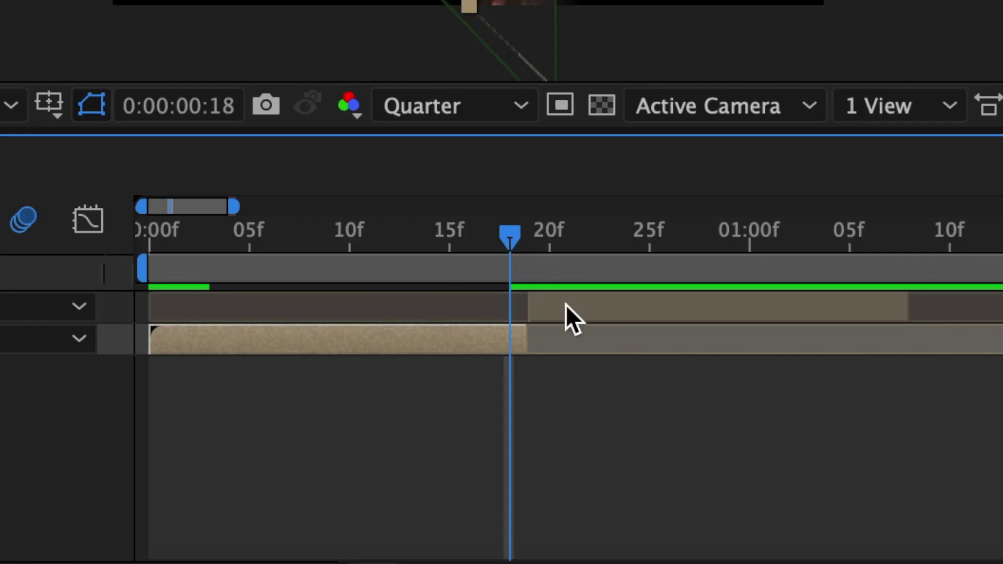
{"action": "left_click", "coordinate": [566, 305]}
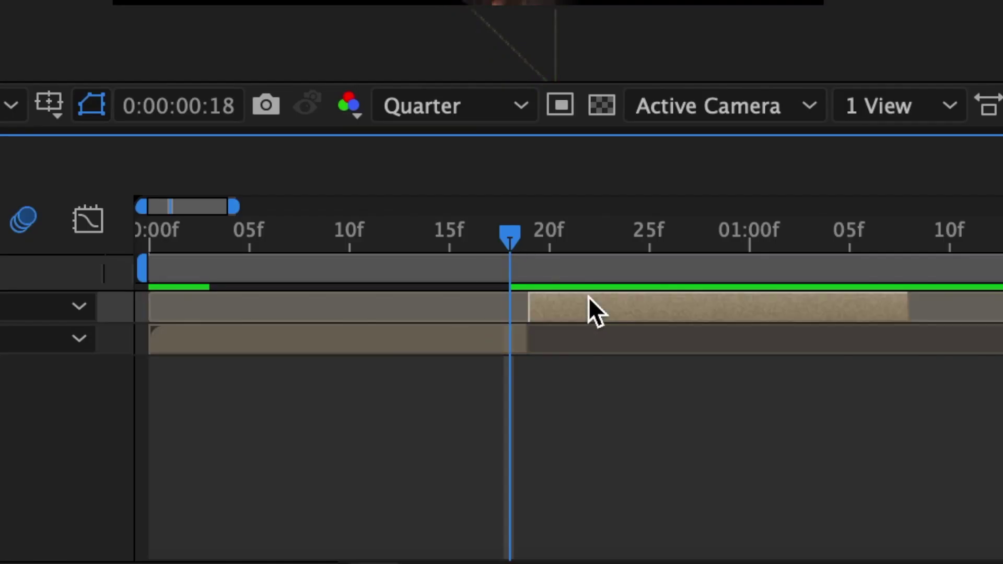
{"action": "left_click_drag", "start_coordinate": [510, 248], "coordinate": [531, 245]}
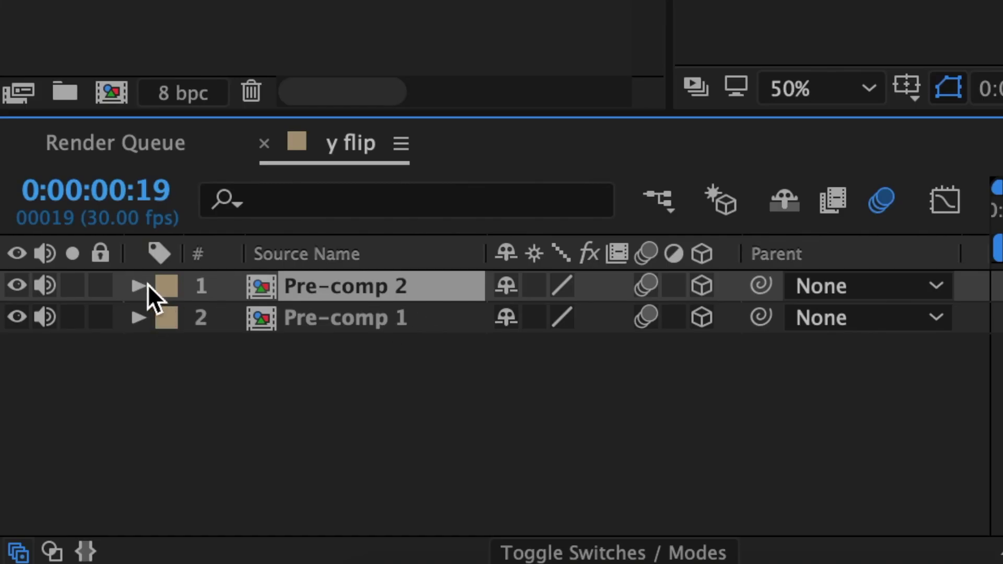
{"action": "left_click", "coordinate": [144, 287]}
{"action": "left_click", "coordinate": [171, 318]}
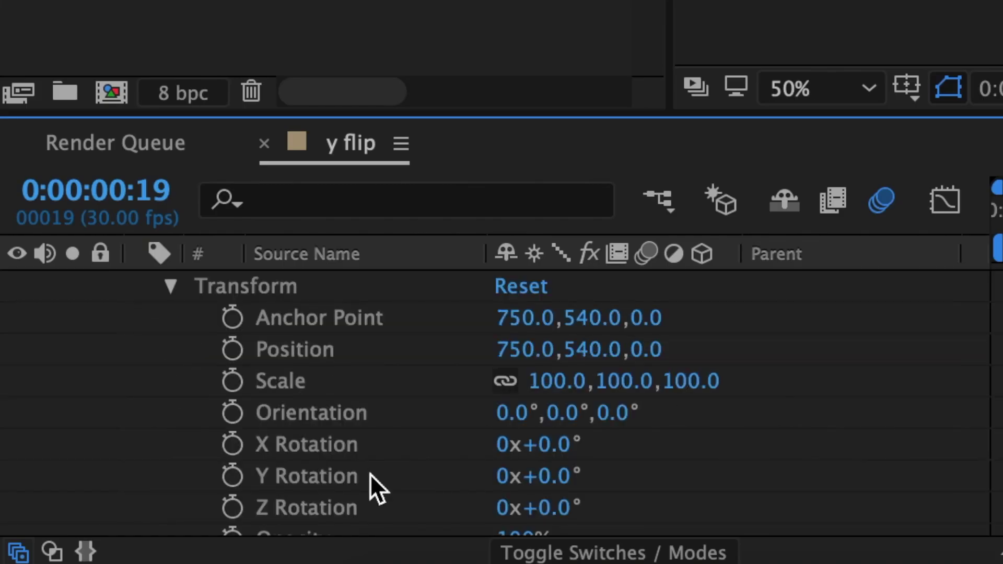
{"action": "left_click", "coordinate": [233, 475]}
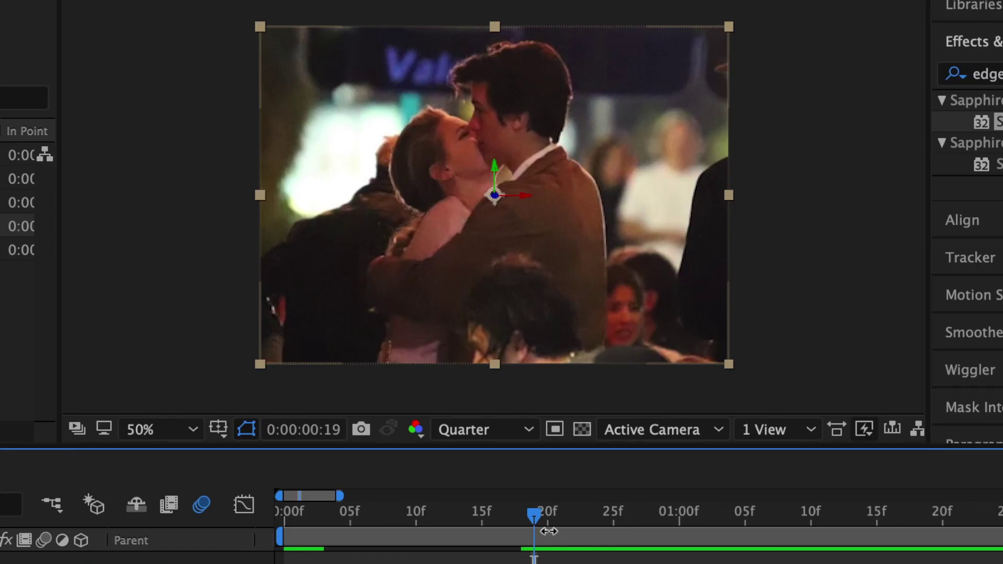
{"action": "mouse_move", "coordinate": [531, 513]}
{"action": "left_mouse_down"}
{"action": "mouse_move", "coordinate": [519, 512]}
{"action": "mouse_move", "coordinate": [534, 512]}
{"action": "left_mouse_up"}
{"action": "left_click", "coordinate": [549, 475]}
{"action": "type", "text": "-75"}
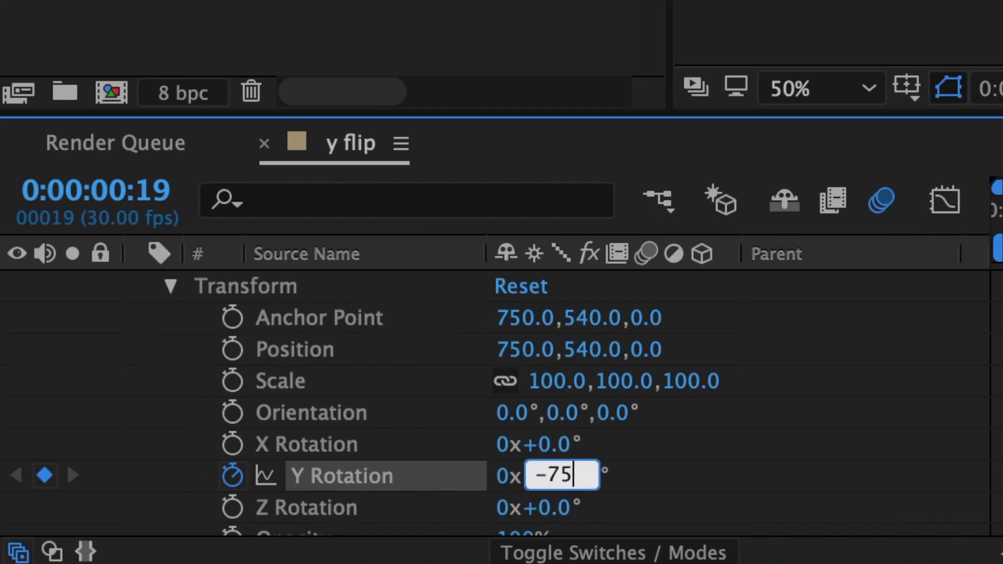
{"action": "key", "text": "Return"}
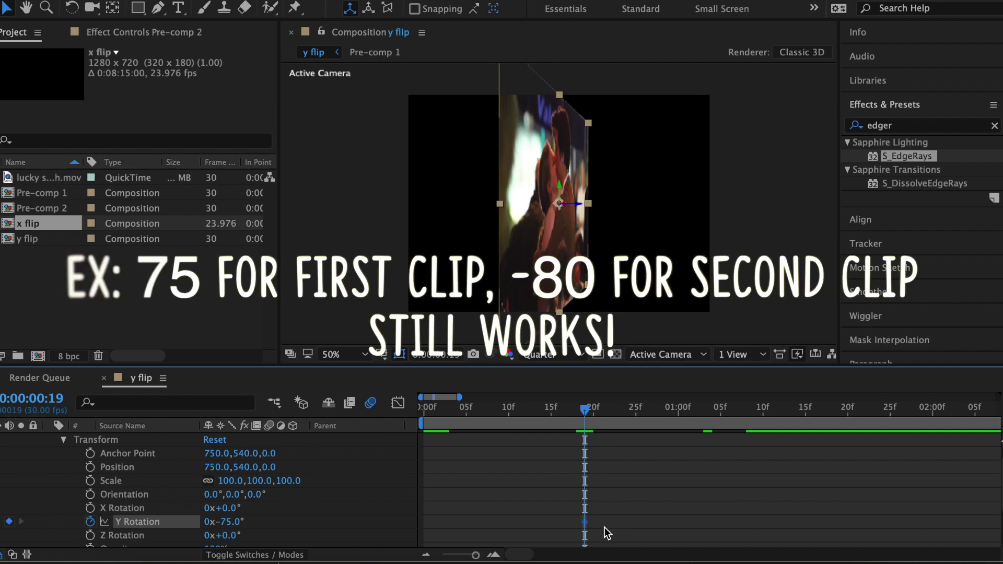
- Add a 0° Y Rotation keyframe for Pre-comp 2 at 1:05
{"action": "scroll", "coordinate": [604, 528], "scroll_direction": "up", "scroll_amount": 1}
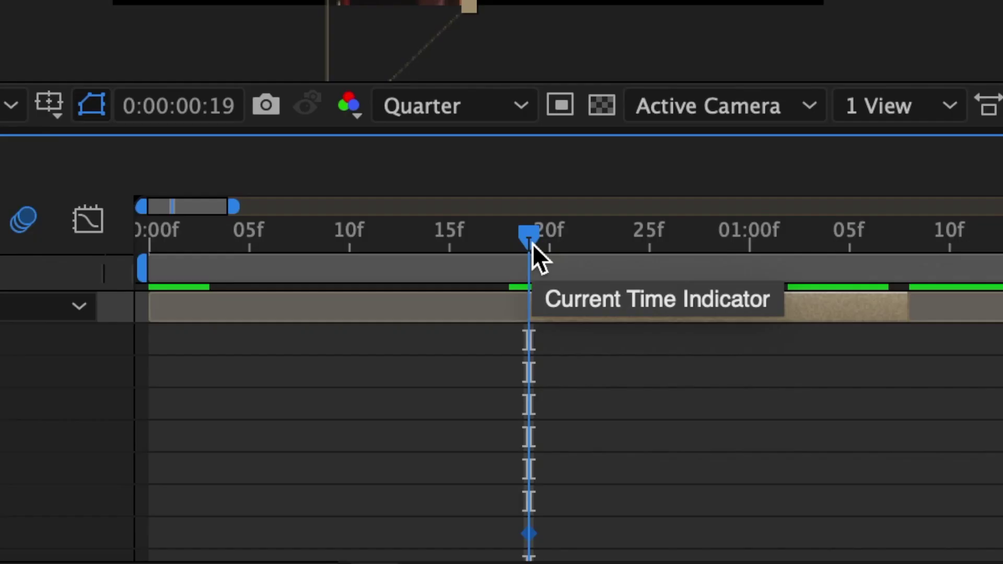
{"action": "key", "text": "space"}
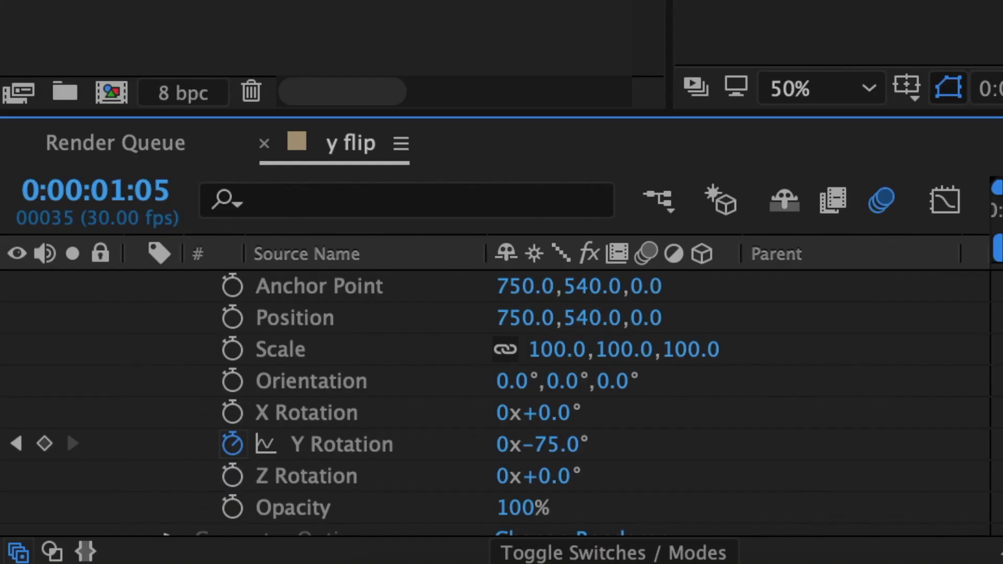
{"action": "left_click", "coordinate": [44, 443]}
{"action": "left_click", "coordinate": [562, 445]}
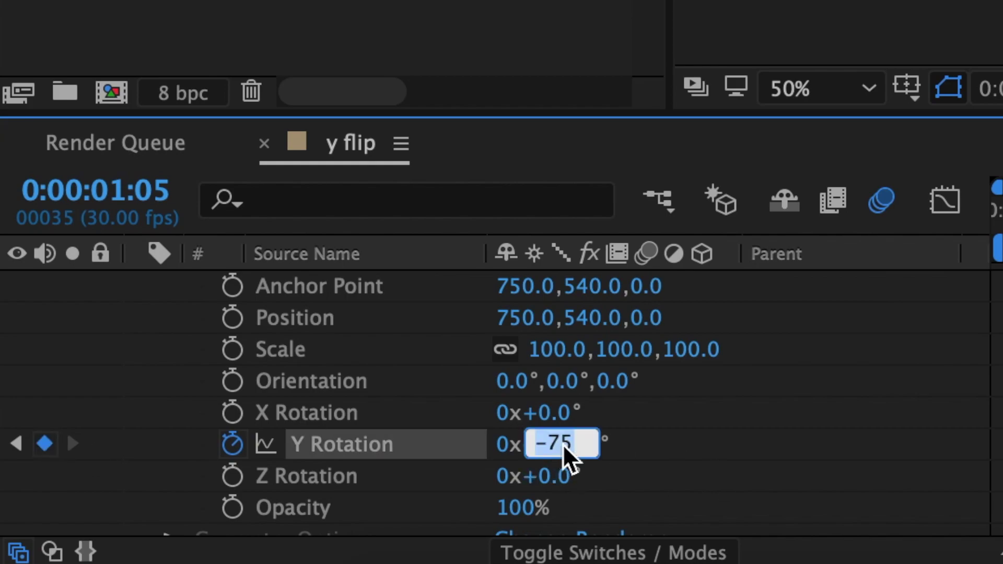
{"action": "type", "text": "0"}
{"action": "key", "text": "Return"}
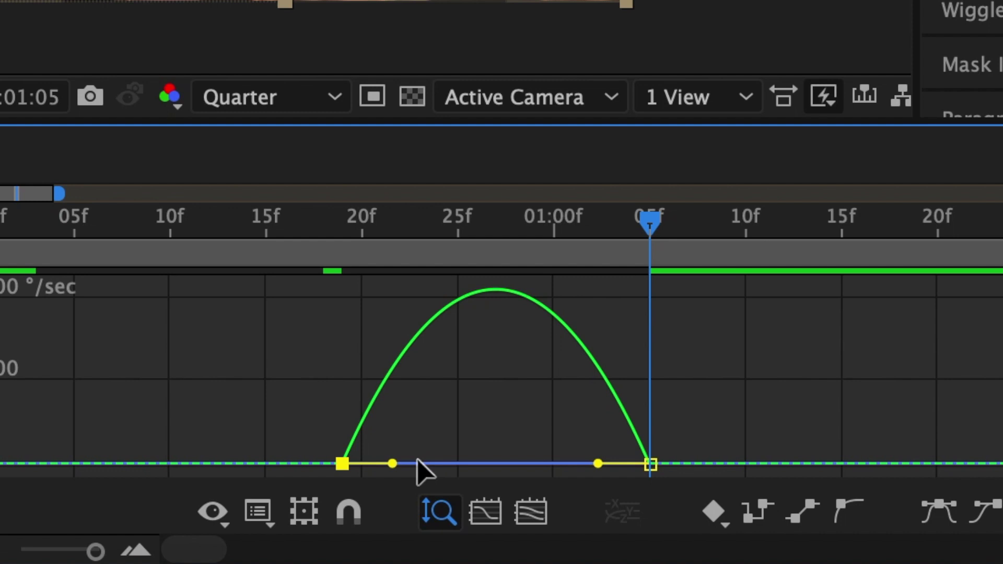
- Shorten frame 19's outgoing influence and extend the 1:05 keyframe's incoming influence
{"action": "left_click_drag", "start_coordinate": [392, 463], "coordinate": [352, 463]}
{"action": "left_click_drag", "start_coordinate": [598, 463], "coordinate": [513, 463]}
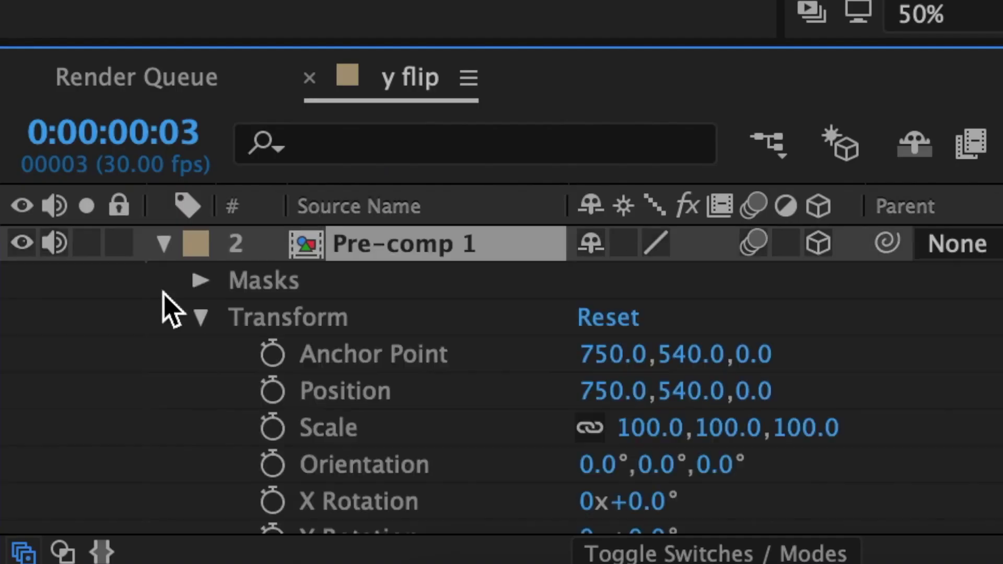
- Keyframe X Rotation at 0° on frame 3 and 75° on frame 18
{"action": "scroll", "coordinate": [162, 308], "scroll_direction": "down", "scroll_amount": 3}
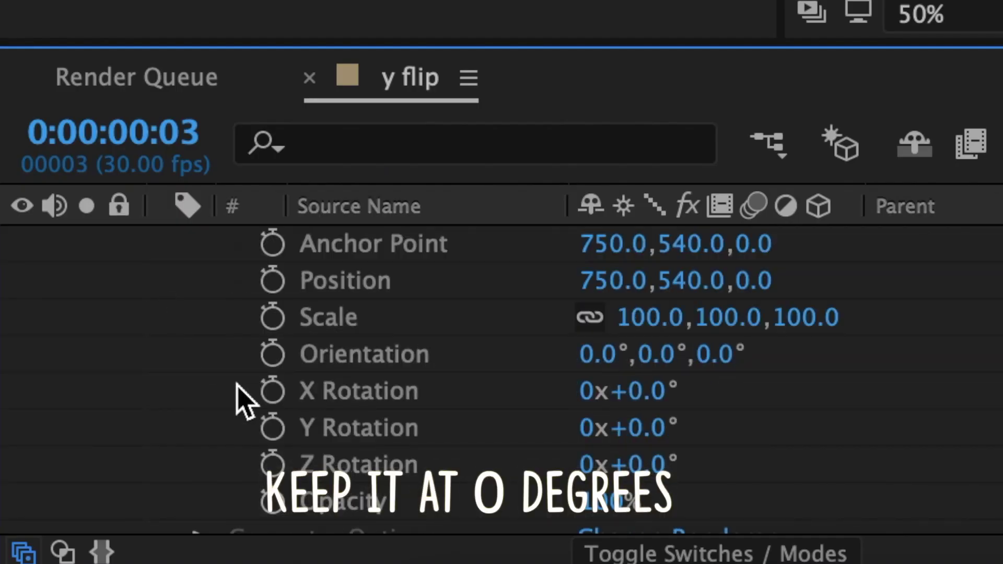
{"action": "left_click", "coordinate": [273, 391]}
{"action": "left_click_drag", "start_coordinate": [370, 212], "coordinate": [694, 242]}
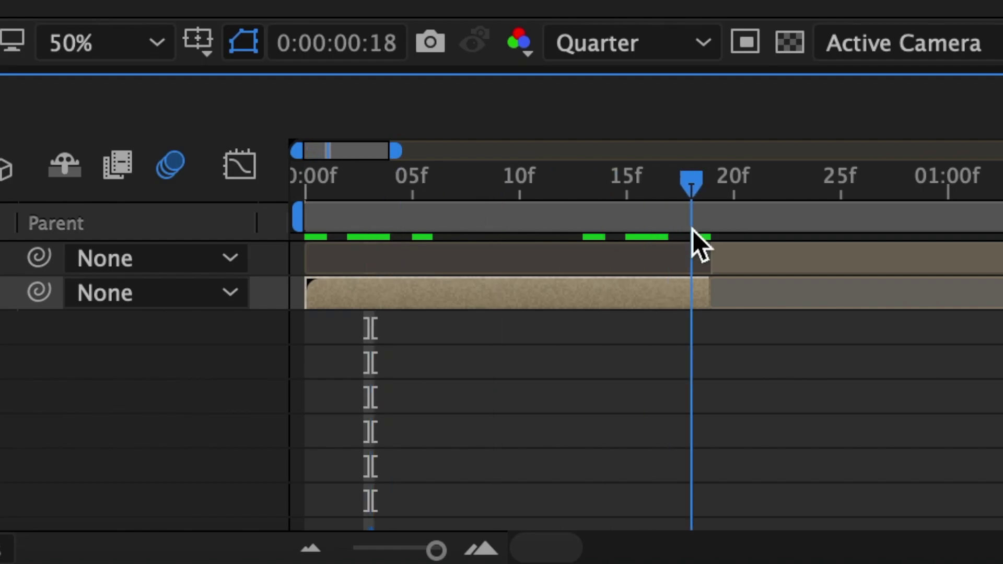
{"action": "left_click", "coordinate": [55, 391]}
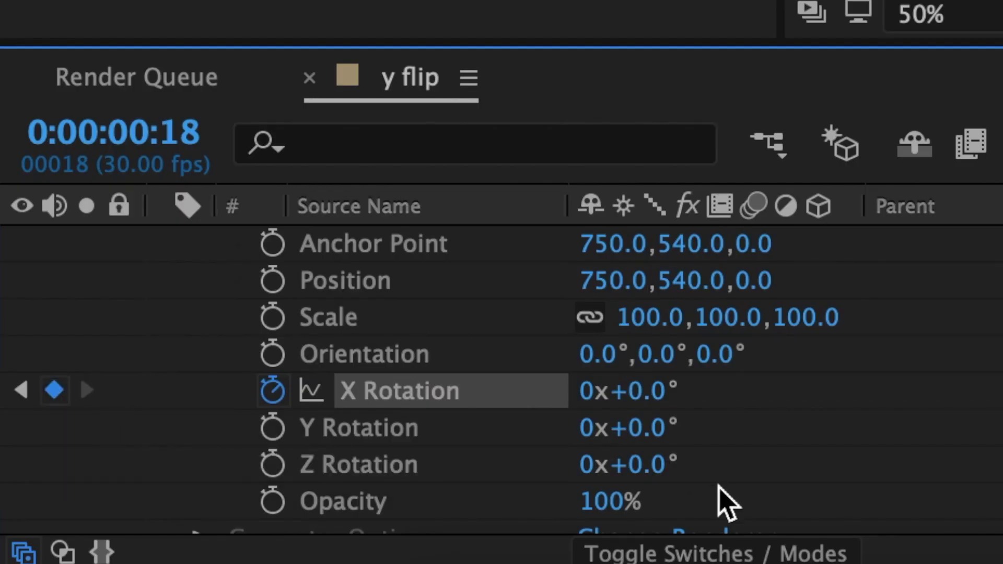
{"action": "left_click", "coordinate": [661, 393]}
{"action": "type", "text": "75"}
- Easy Ease both X Rotation keyframes and drag speed-graph handles into a late spike
{"action": "left_click_drag", "start_coordinate": [770, 385], "coordinate": [350, 408]}
{"action": "right_click", "coordinate": [376, 404]}
{"action": "mouse_move", "coordinate": [488, 537]}
{"action": "left_click", "coordinate": [988, 309]}
{"action": "left_click", "coordinate": [244, 173]}
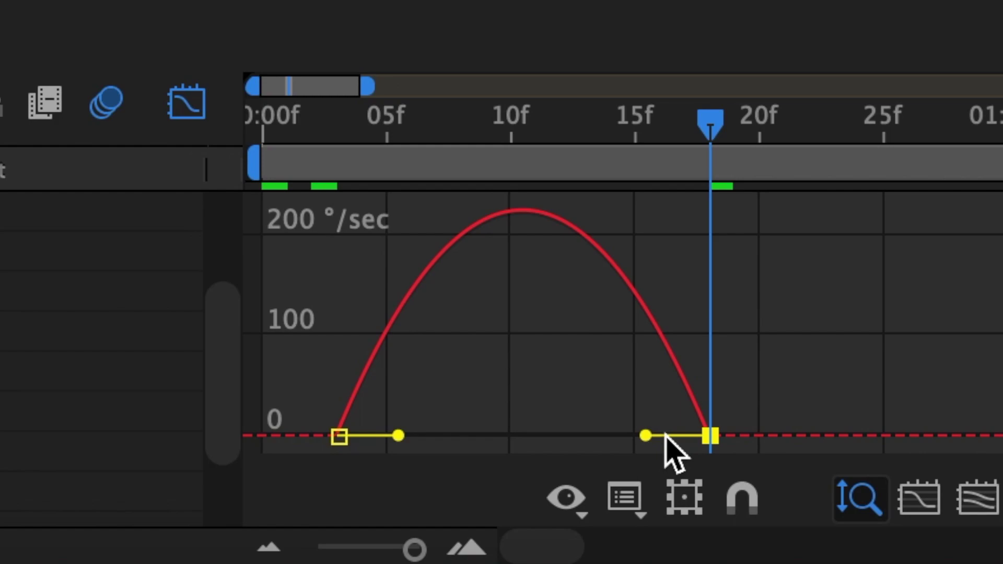
{"action": "left_click_drag", "start_coordinate": [645, 435], "coordinate": [694, 434]}
{"action": "left_click_drag", "start_coordinate": [398, 435], "coordinate": [501, 435]}
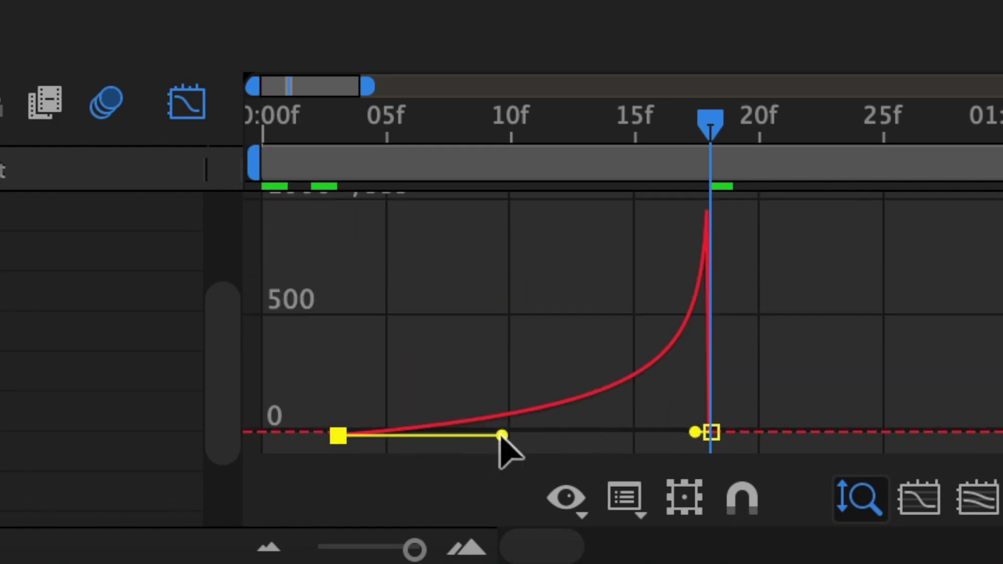
{"action": "key", "text": "shift+F3"}
- Set Pre-comp 2's X Rotation to -75° at frame 19 and 0° at 1:06
{"action": "scroll", "coordinate": [243, 415], "scroll_direction": "down", "scroll_amount": 2}
{"action": "scroll", "coordinate": [561, 442], "scroll_direction": "up", "scroll_amount": 1}
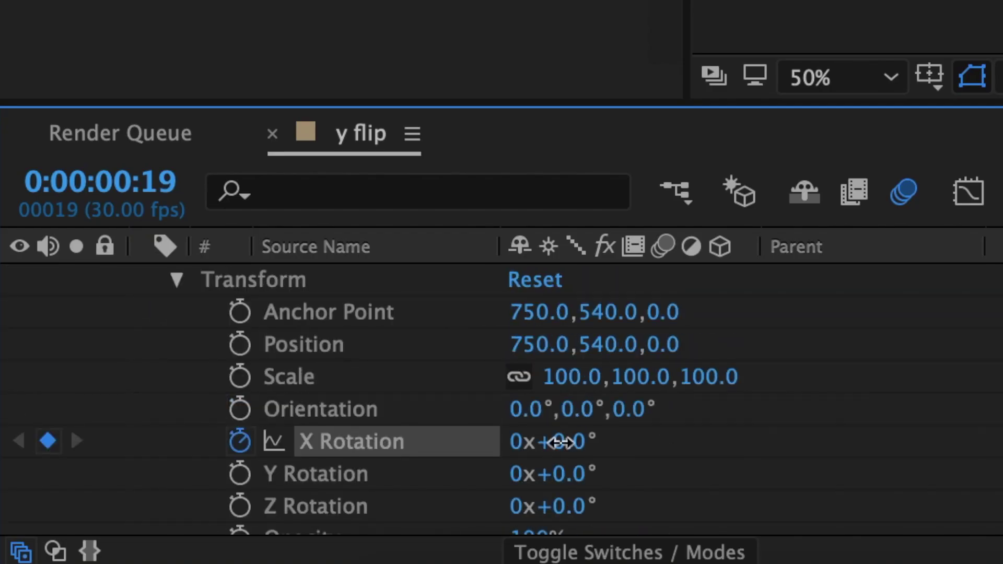
{"action": "left_click", "coordinate": [560, 442]}
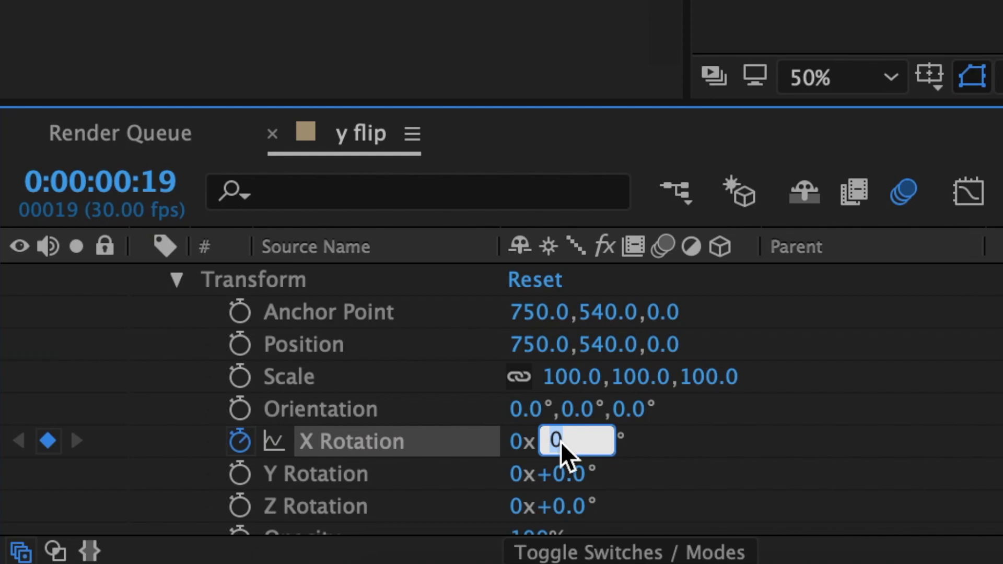
{"action": "type", "text": "-75"}
{"action": "key", "text": "Return"}
{"action": "left_click_drag", "start_coordinate": [341, 198], "coordinate": [685, 230]}
{"action": "scroll", "coordinate": [50, 494], "scroll_direction": "up", "scroll_amount": 1}
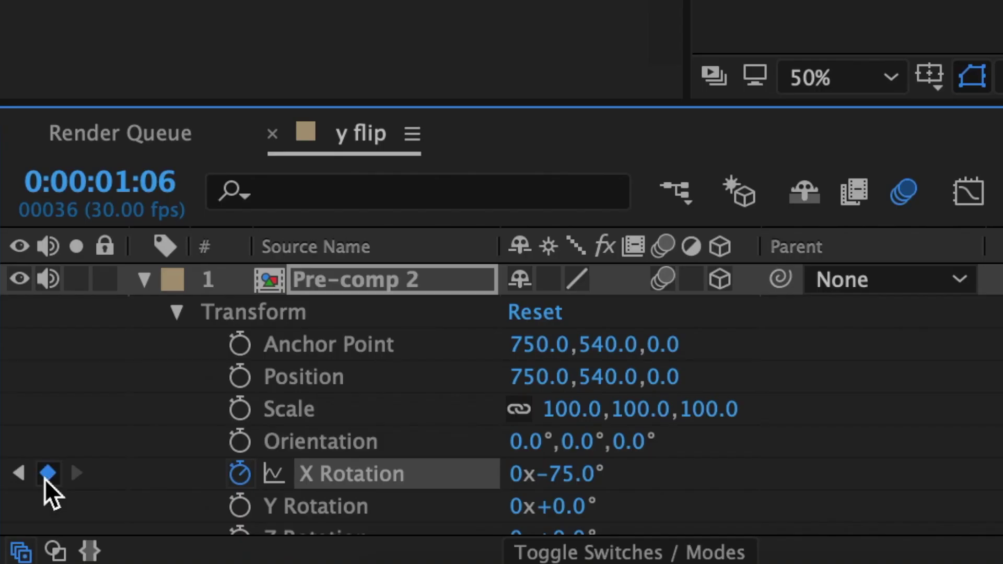
{"action": "left_click", "coordinate": [576, 473]}
- Easy Ease both X Rotation keyframes and reshape the speed curve into a sharp spike
{"action": "left_click_drag", "start_coordinate": [195, 419], "coordinate": [601, 473]}
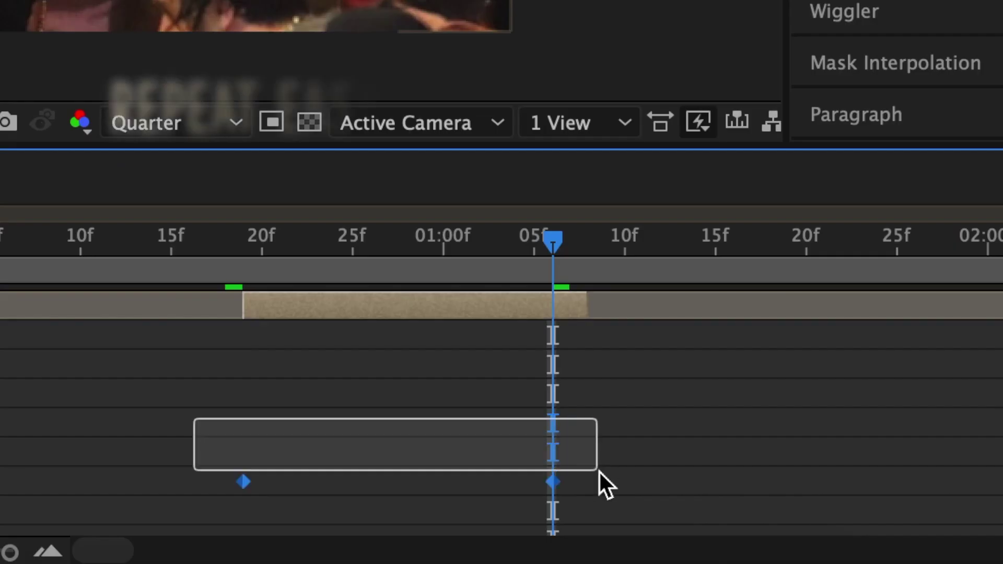
{"action": "right_click", "coordinate": [553, 481]}
{"action": "mouse_move", "coordinate": [694, 541]}
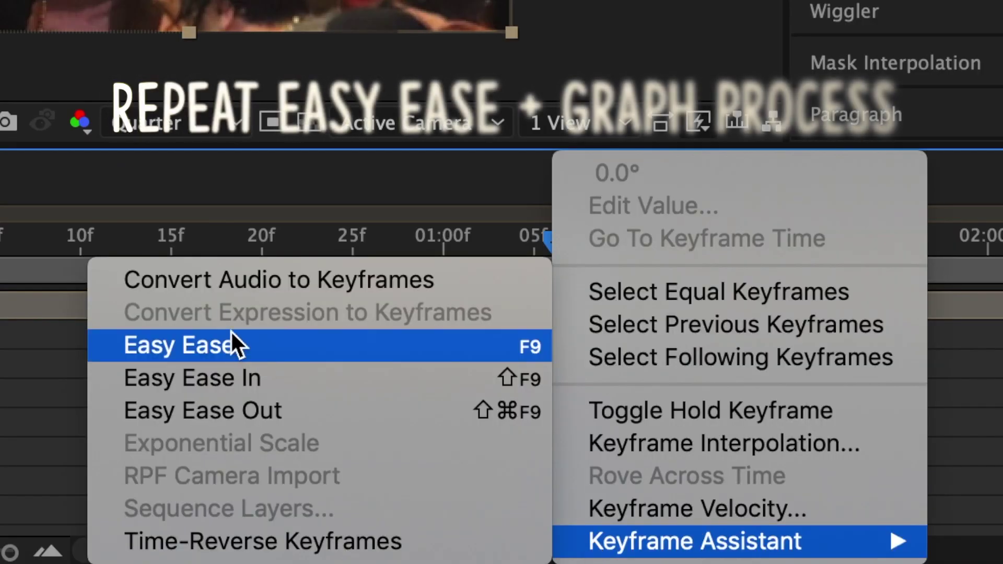
{"action": "left_click", "coordinate": [232, 332]}
{"action": "left_click_drag", "start_coordinate": [293, 470], "coordinate": [397, 469]}
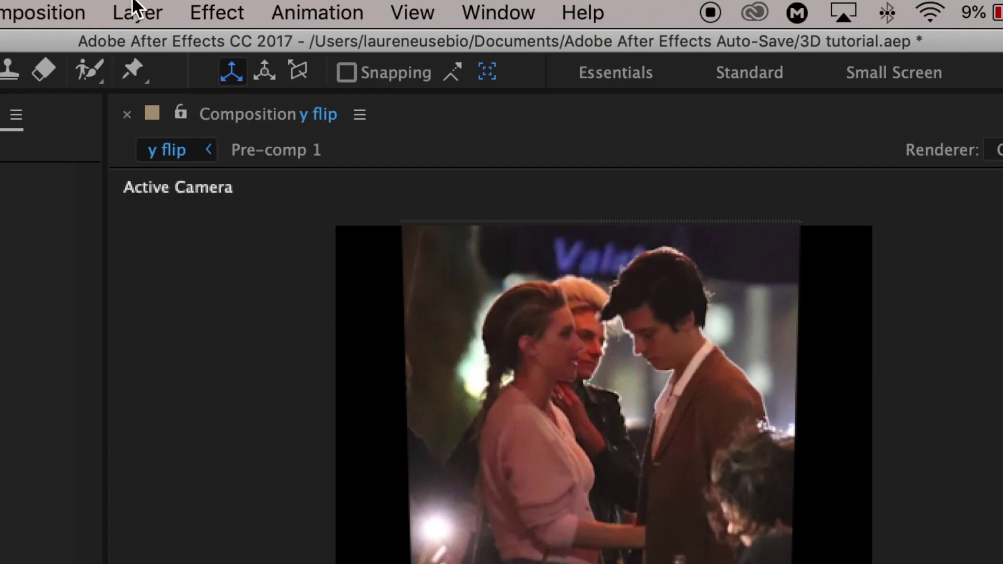
- Add Light 1, a Parallel light at 115% intensity, via Layer > New > Light
{"action": "left_click", "coordinate": [131, 12]}
{"action": "mouse_move", "coordinate": [456, 55]}
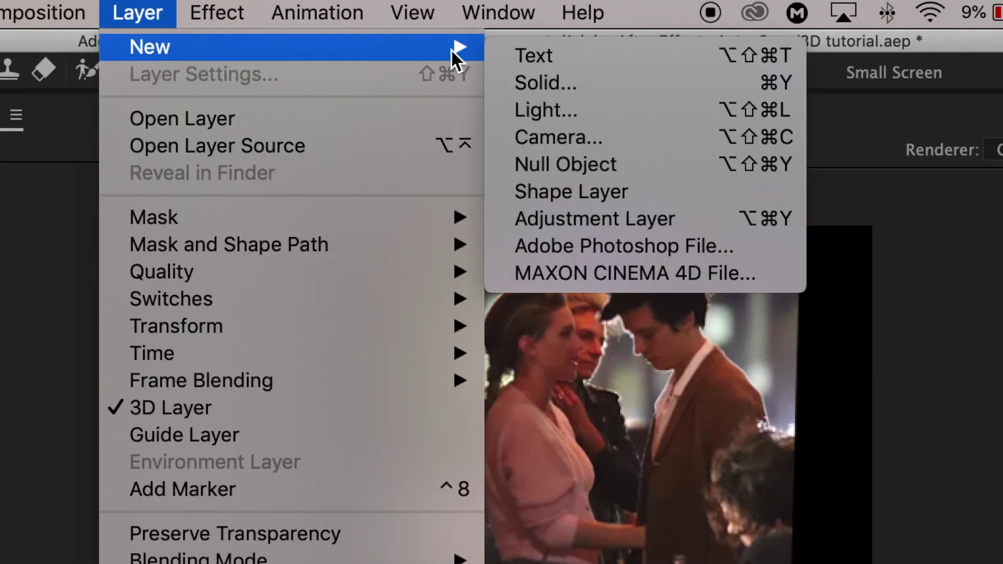
{"action": "left_click", "coordinate": [560, 110]}
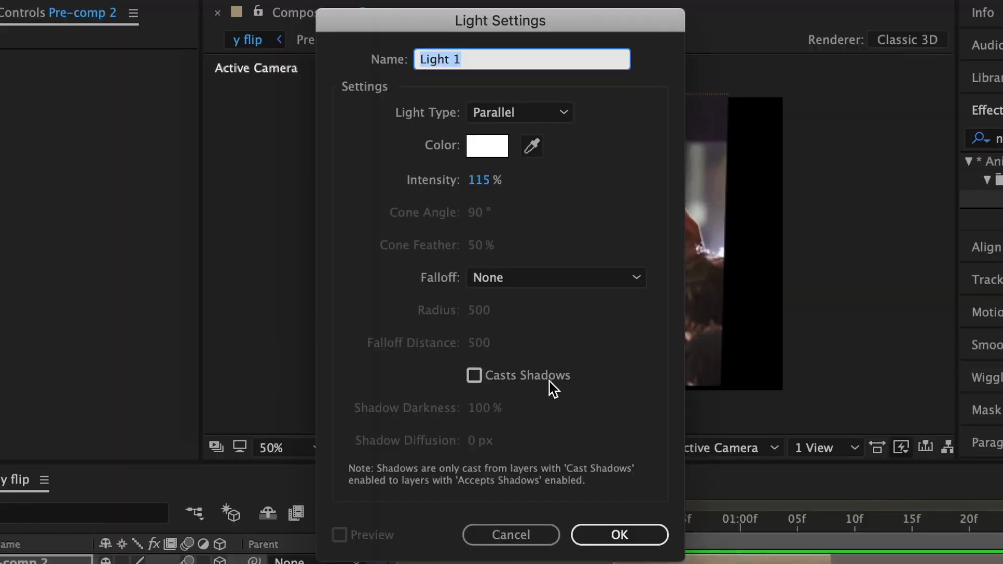
{"action": "left_click", "coordinate": [619, 534]}
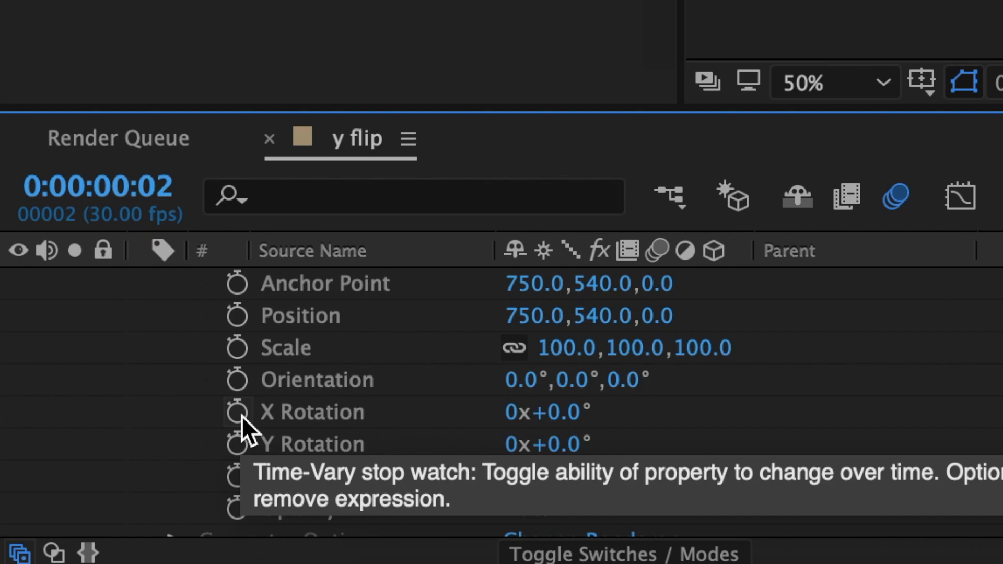
- Keyframe Pre-comp 1's X and Y Rotation at frame 2, then 75° and -75° at frame 18
{"action": "left_click", "coordinate": [239, 414]}
{"action": "left_click", "coordinate": [242, 442]}
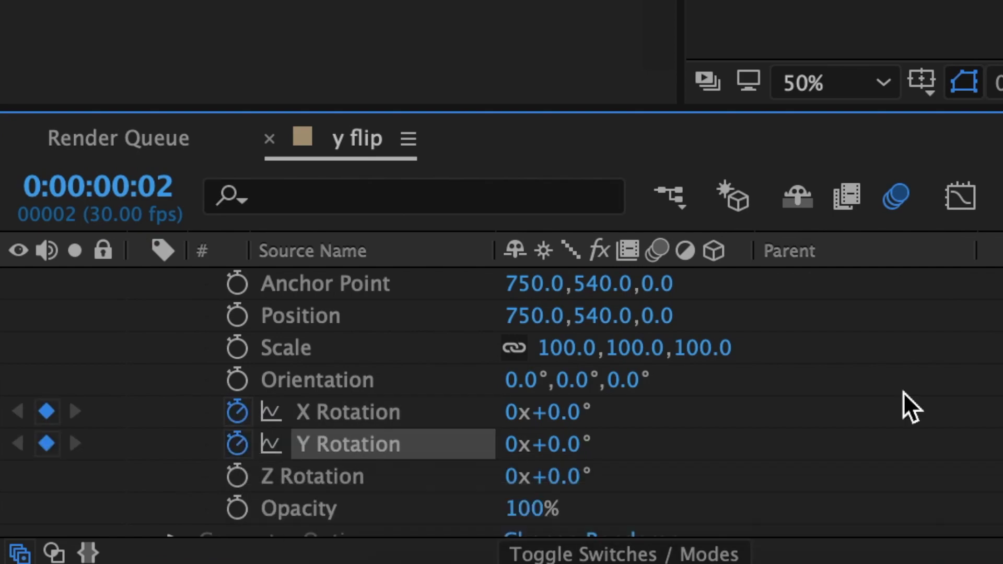
{"action": "left_click_drag", "start_coordinate": [1002, 246], "coordinate": [1002, 245]}
{"action": "scroll", "coordinate": [49, 399], "scroll_direction": "down", "scroll_amount": 1}
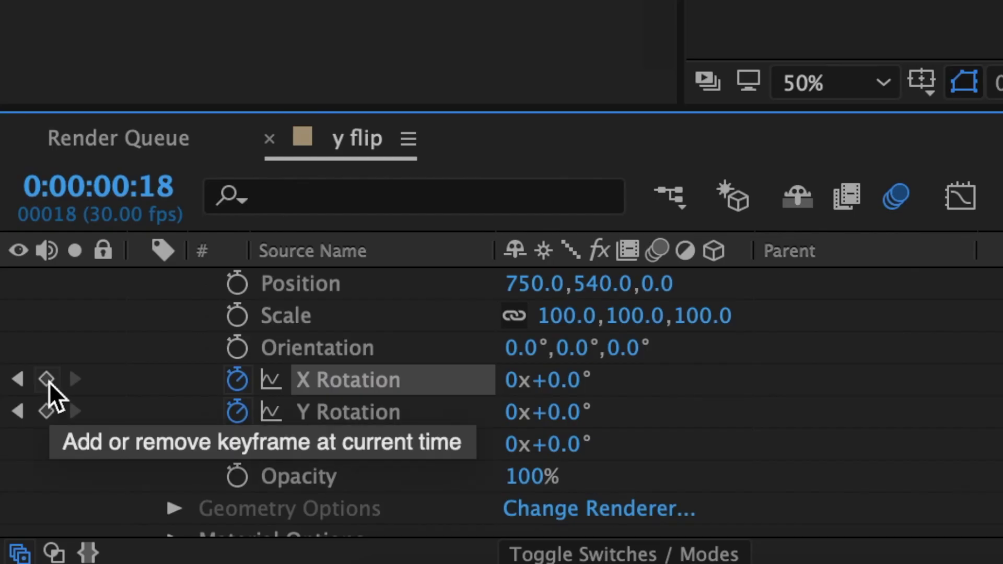
{"action": "left_click", "coordinate": [48, 381]}
{"action": "left_click", "coordinate": [48, 410]}
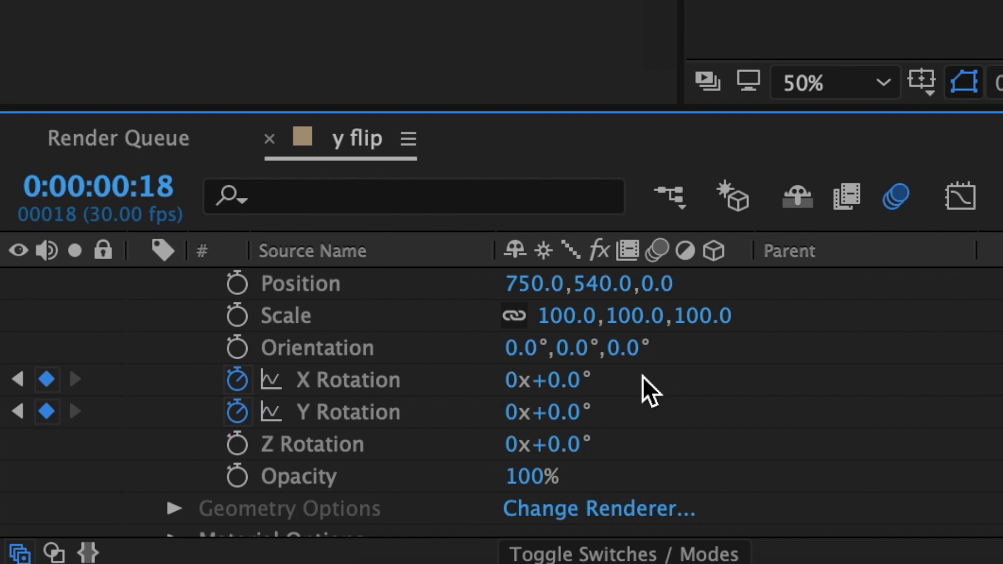
{"action": "left_click", "coordinate": [554, 380]}
{"action": "type", "text": "75"}
{"action": "left_click", "coordinate": [575, 421]}
{"action": "type", "text": "-75"}
- Drag the X/Y Rotation speed-graph handles so the flip accelerates into frame 18
{"action": "left_click", "coordinate": [960, 197]}
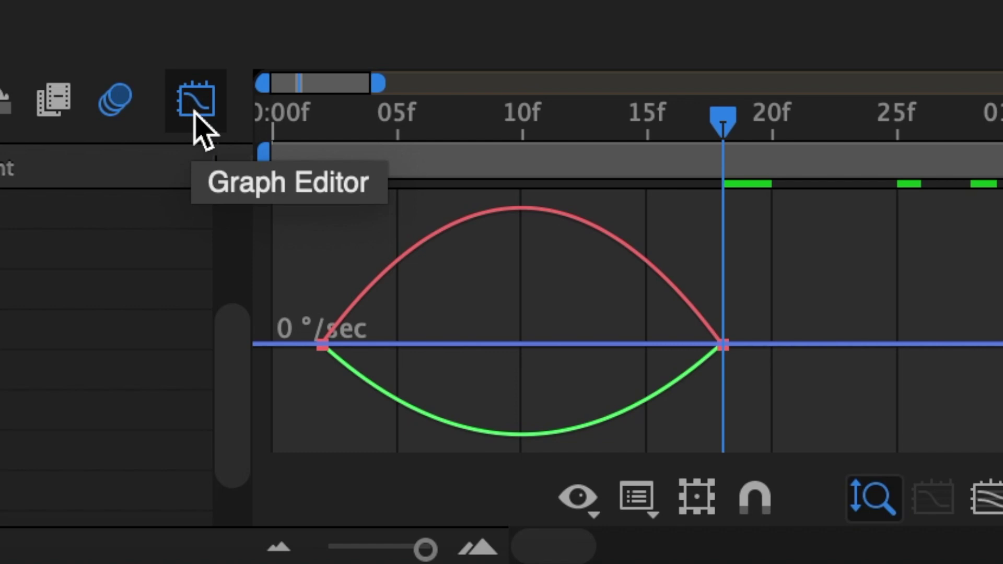
{"action": "left_click_drag", "start_coordinate": [253, 146], "coordinate": [742, 365]}
{"action": "left_click_drag", "start_coordinate": [529, 342], "coordinate": [685, 418]}
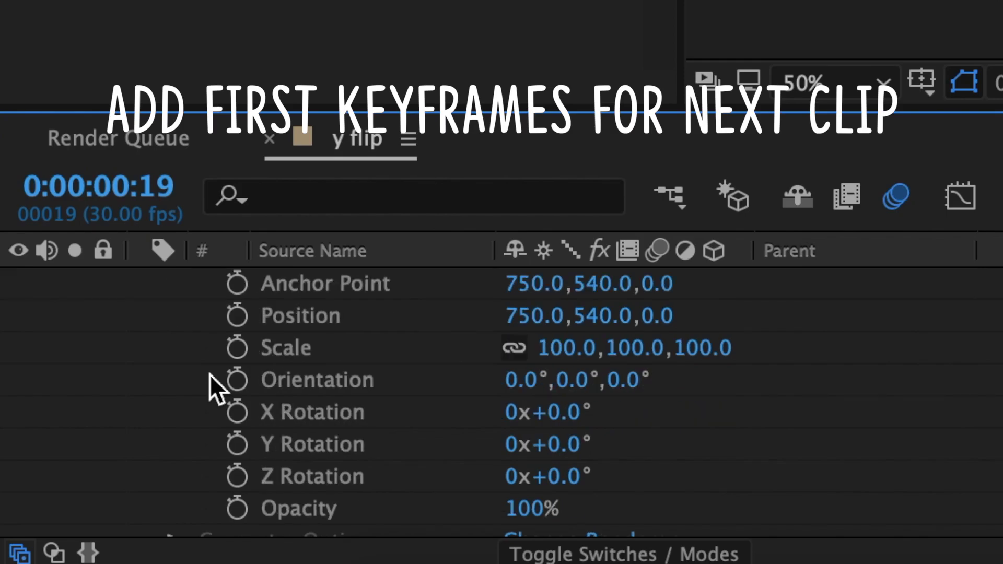
{"action": "left_click", "coordinate": [237, 380]}
{"action": "left_click", "coordinate": [237, 412]}
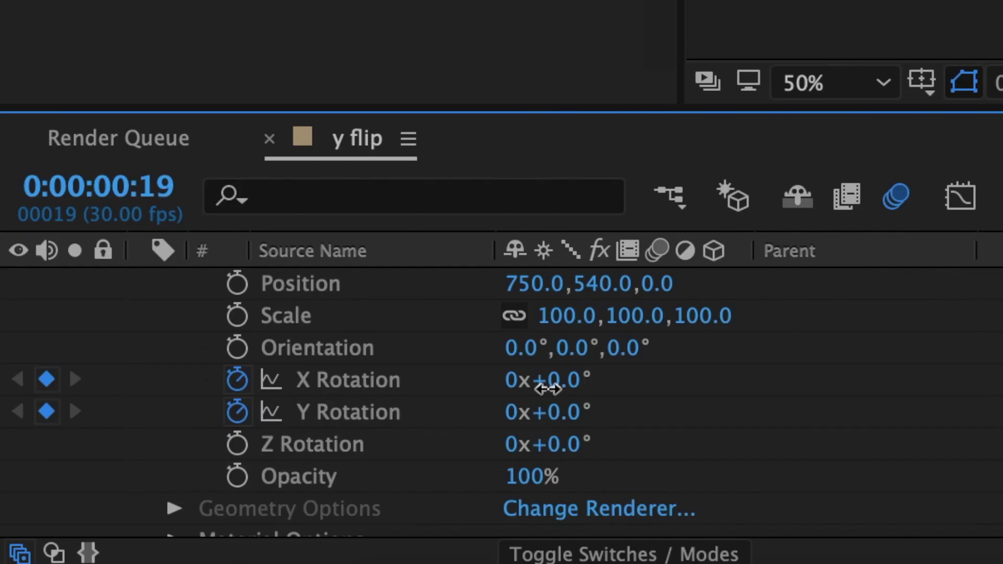
- Set the incoming clip's X Rotation to -75° and Y Rotation to 50° at frame 19
{"action": "left_click", "coordinate": [219, 497]}
{"action": "type", "text": "-75"}
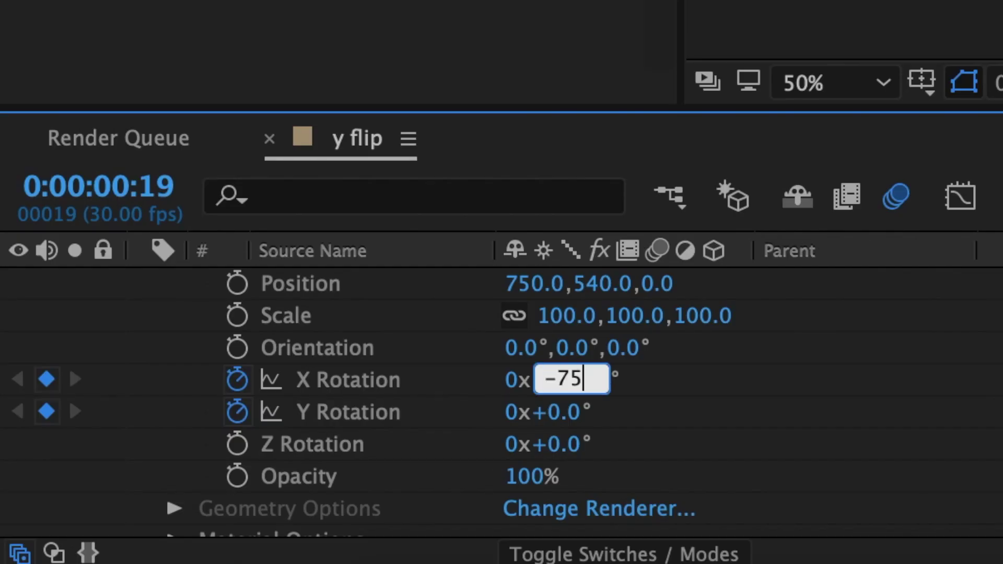
{"action": "key", "text": "Tab"}
{"action": "type", "text": "50"}
- Return X and Y Rotation to 0° at 1:05 and reshape the speed curves for a sharp flip
{"action": "left_click", "coordinate": [720, 438]}
{"action": "left_click", "coordinate": [557, 376]}
{"action": "type", "text": "0x+0.0°"}
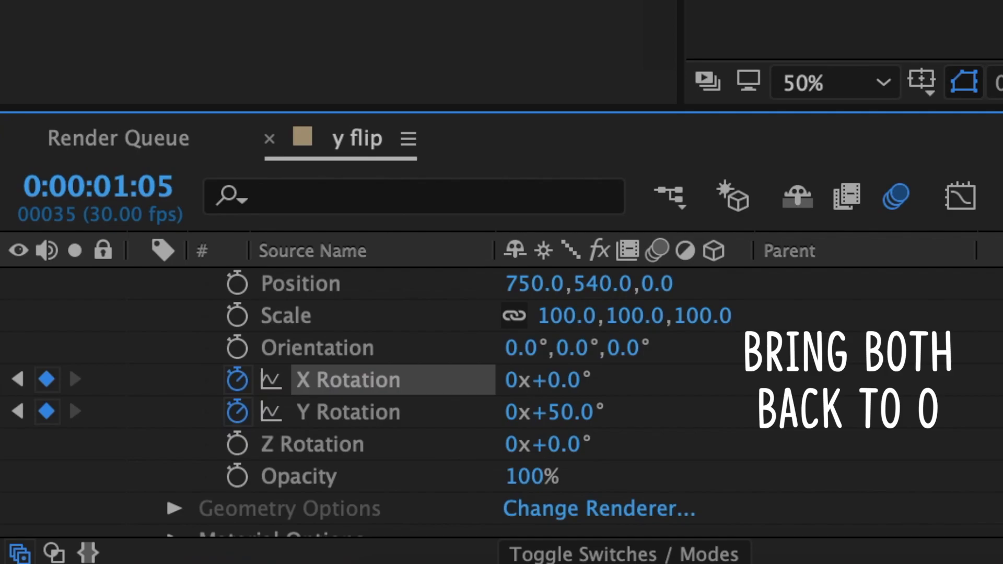
{"action": "key", "text": "Tab"}
{"action": "type", "text": "0"}
{"action": "key", "text": "Return"}
{"action": "left_click", "coordinate": [466, 163]}
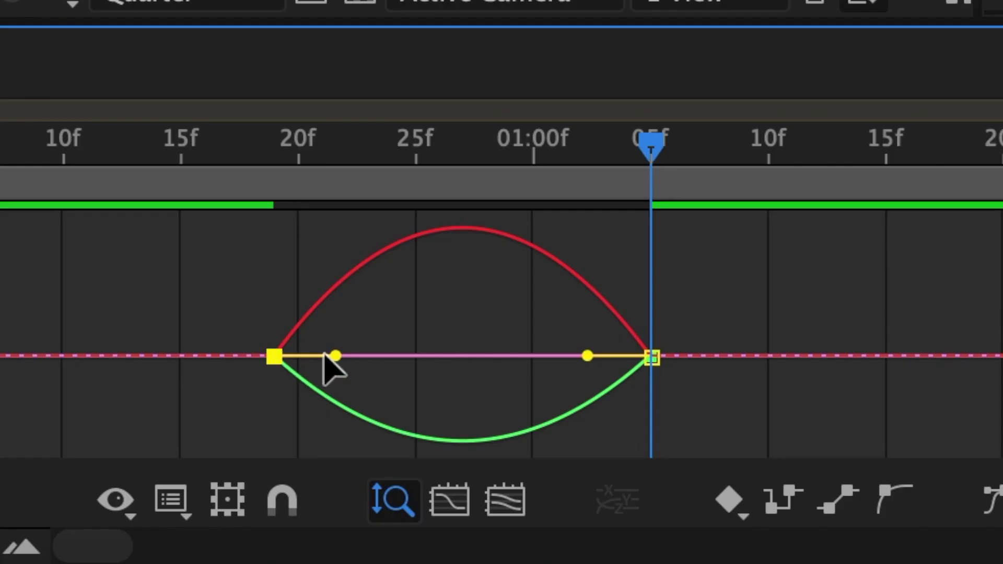
{"action": "left_click_drag", "start_coordinate": [337, 361], "coordinate": [578, 374]}
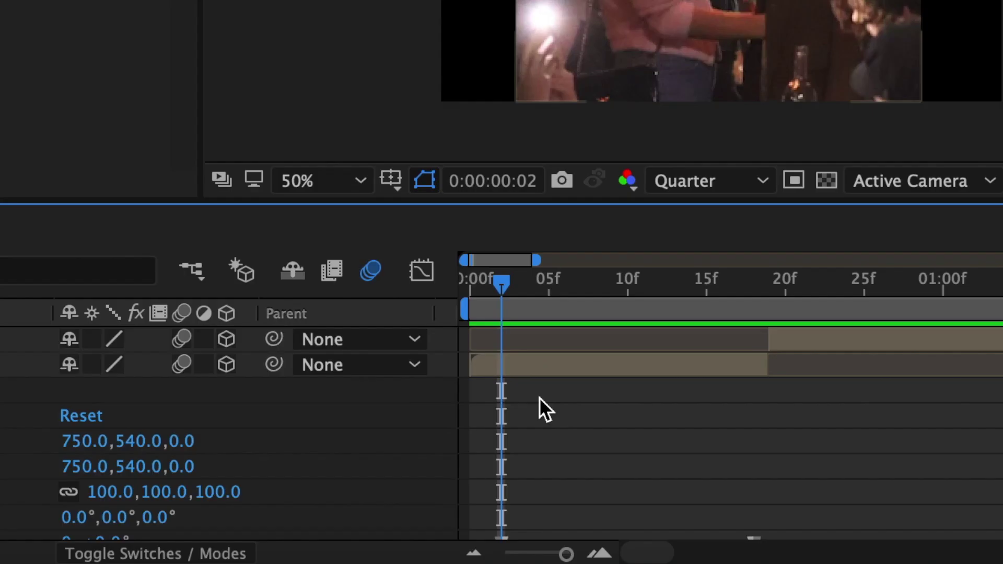
- Drag the X Rotation flip's starting speed below zero, so it dips before spiking toward 1000°/sec at frame 18
{"action": "scroll", "coordinate": [460, 485], "scroll_direction": "down", "scroll_amount": 3}
{"action": "scroll", "coordinate": [539, 397], "scroll_direction": "down", "scroll_amount": 1}
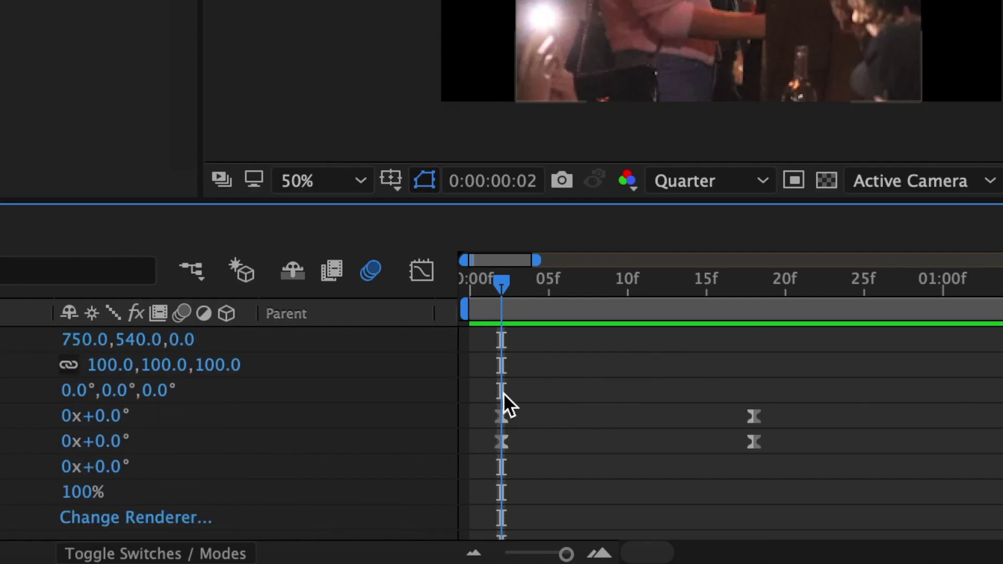
{"action": "left_click_drag", "start_coordinate": [483, 393], "coordinate": [794, 425]}
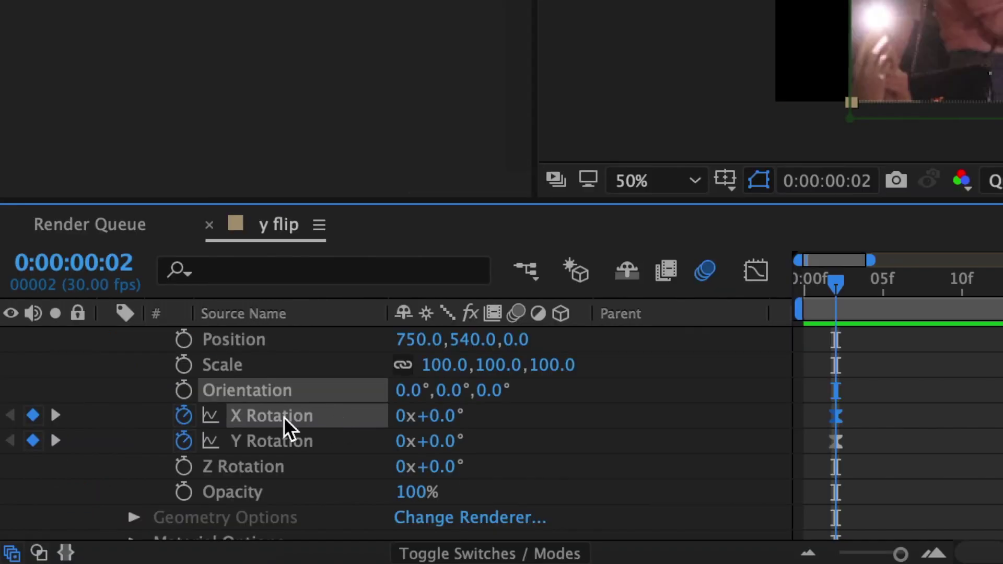
{"action": "left_click", "coordinate": [756, 270]}
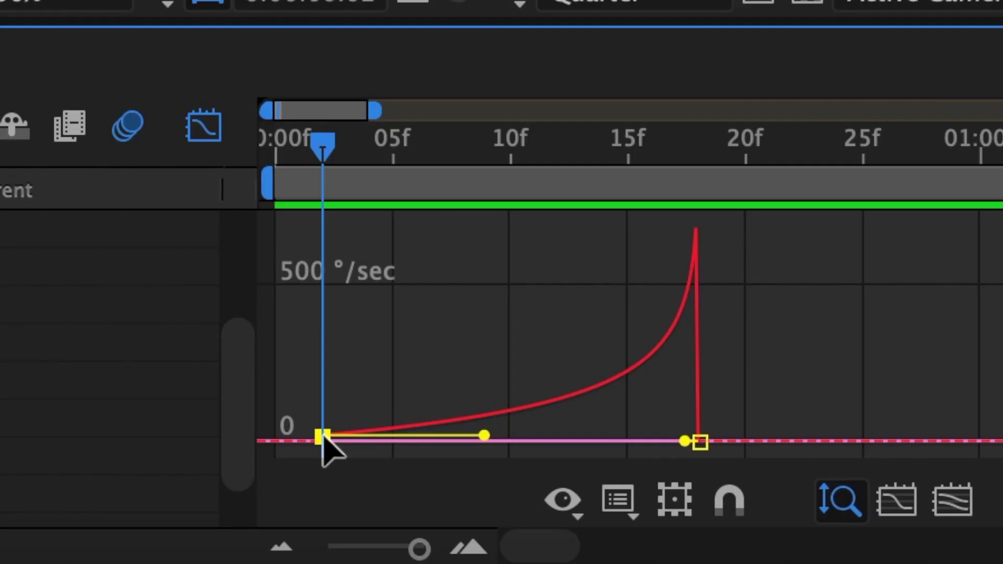
{"action": "mouse_move", "coordinate": [324, 437]}
{"action": "left_mouse_down"}
{"action": "mouse_move", "coordinate": [324, 460]}
{"action": "mouse_move", "coordinate": [329, 444]}
{"action": "left_mouse_up"}
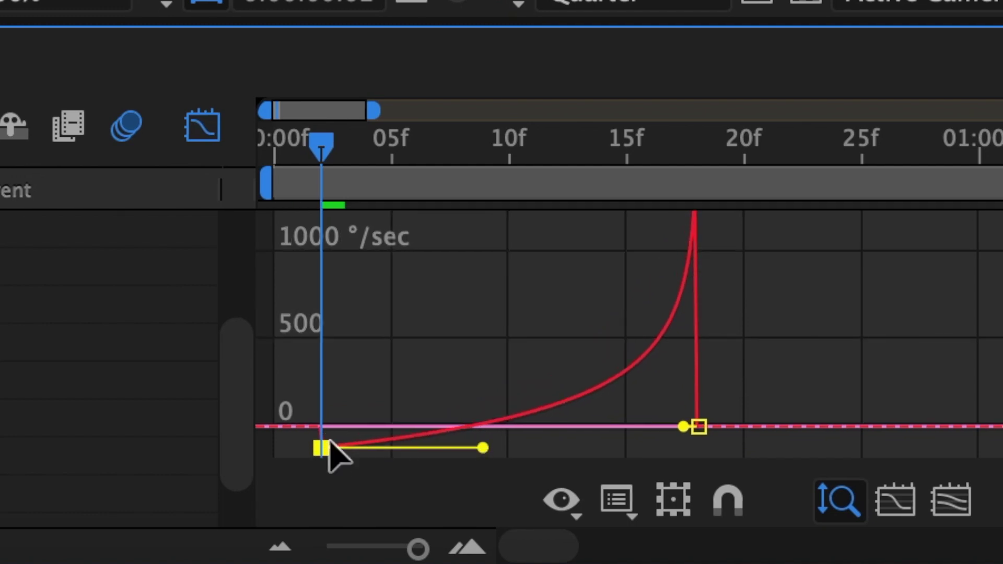
{"action": "key", "text": "shift+F3"}
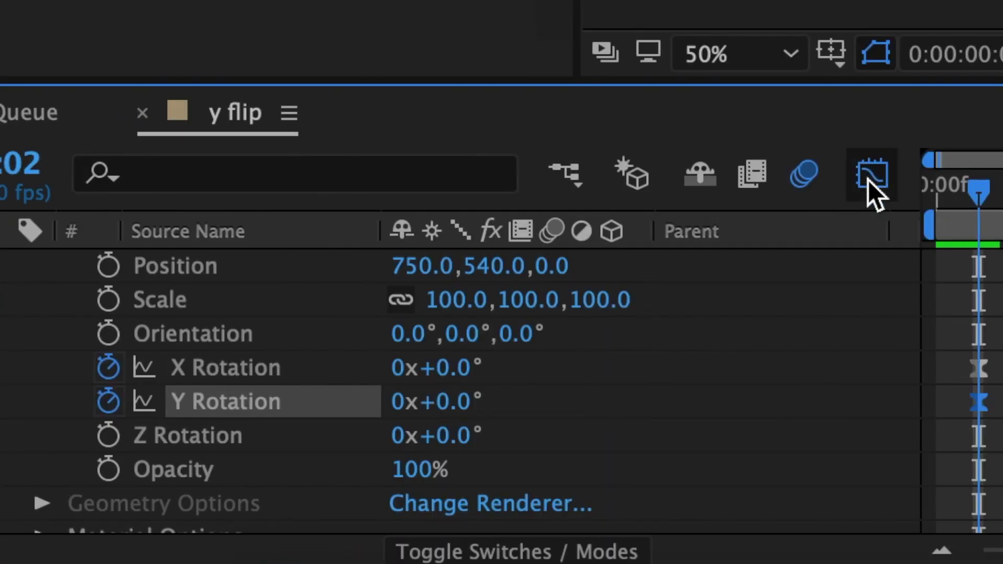
{"action": "left_click", "coordinate": [244, 176]}
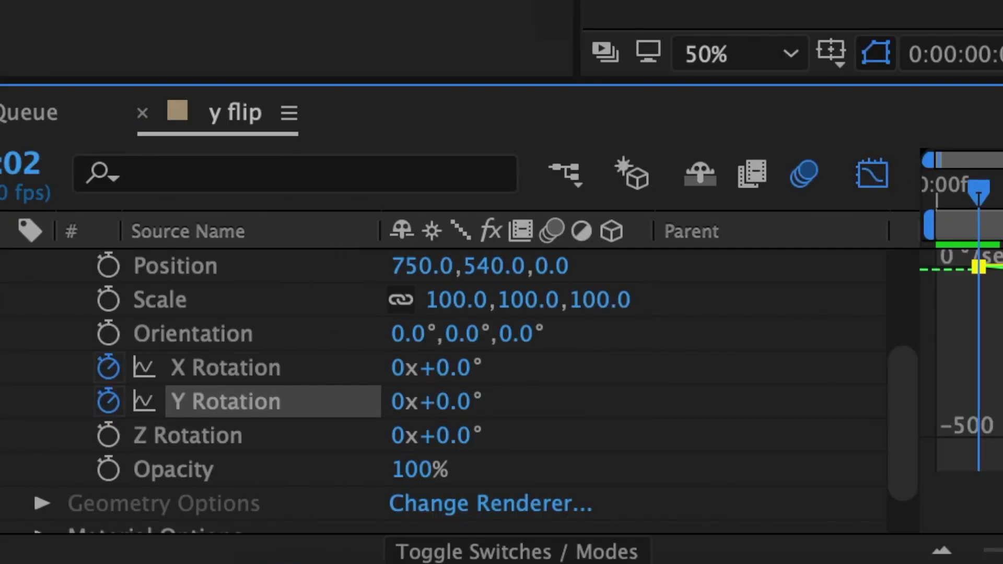